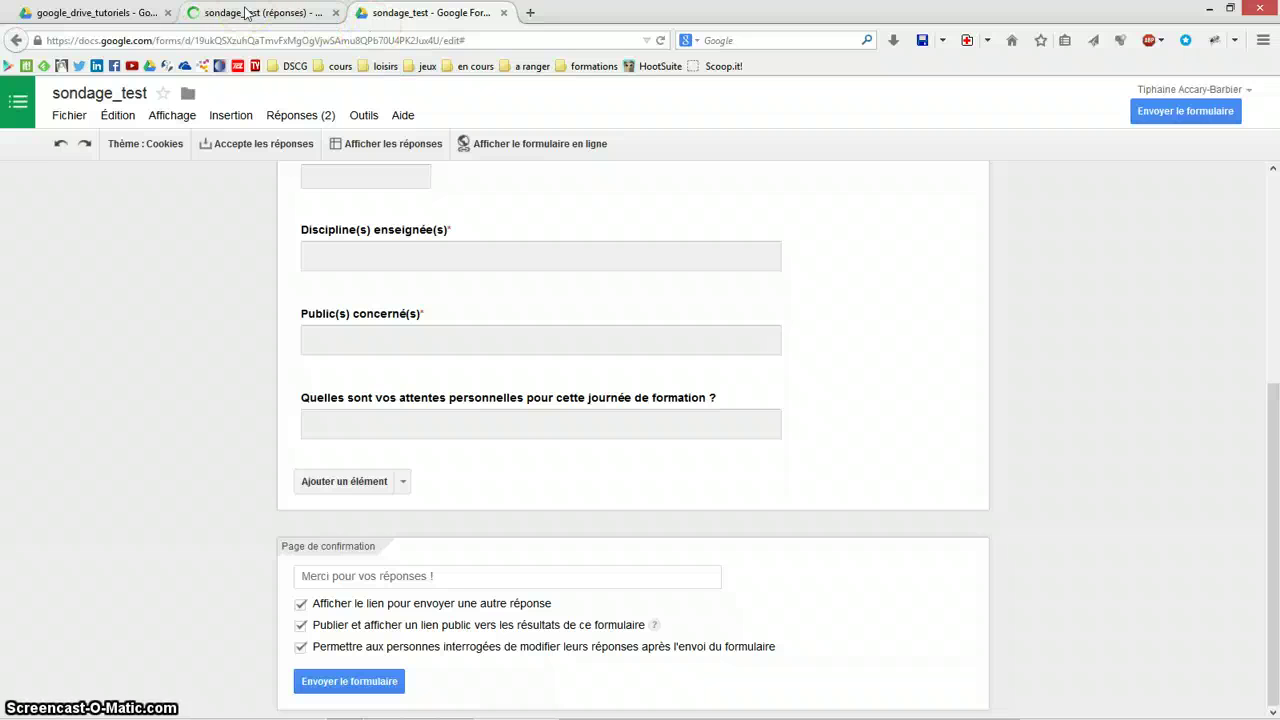
View the collected answers in the sondage_test (réponses) spreadsheet and return to the sondage_test form's title.
left_click(245, 15)
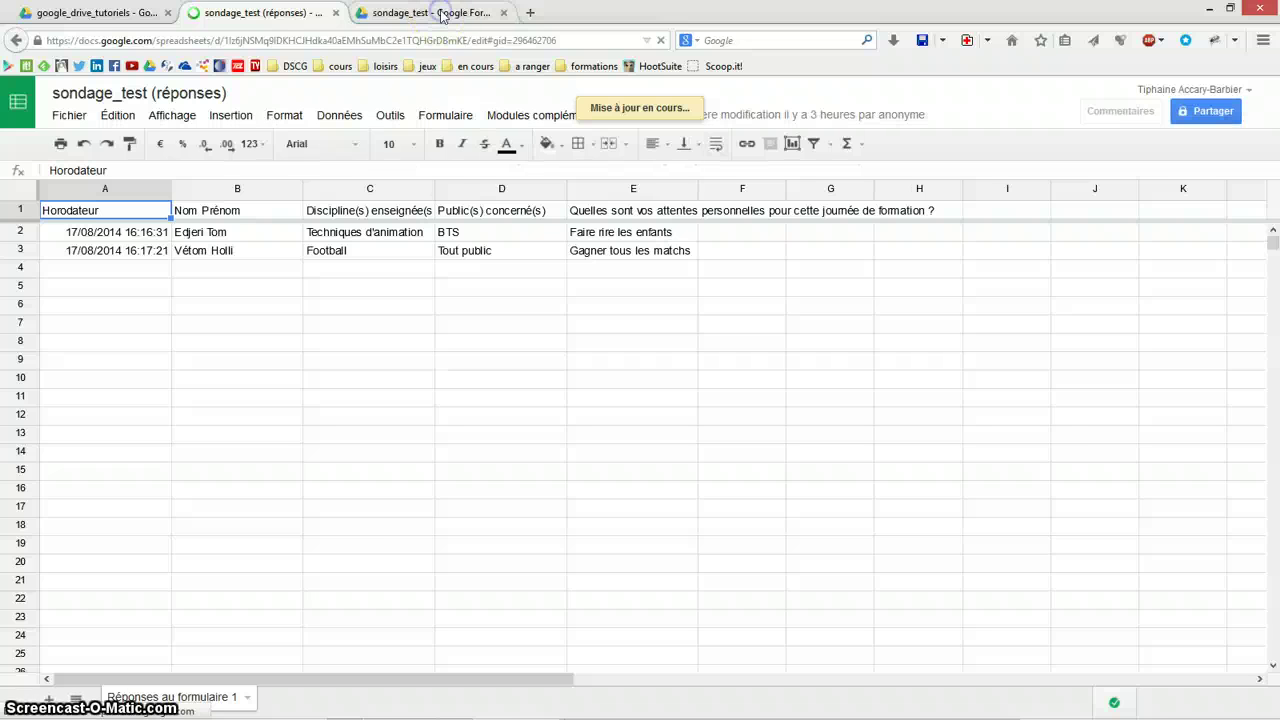
left_click(442, 14)
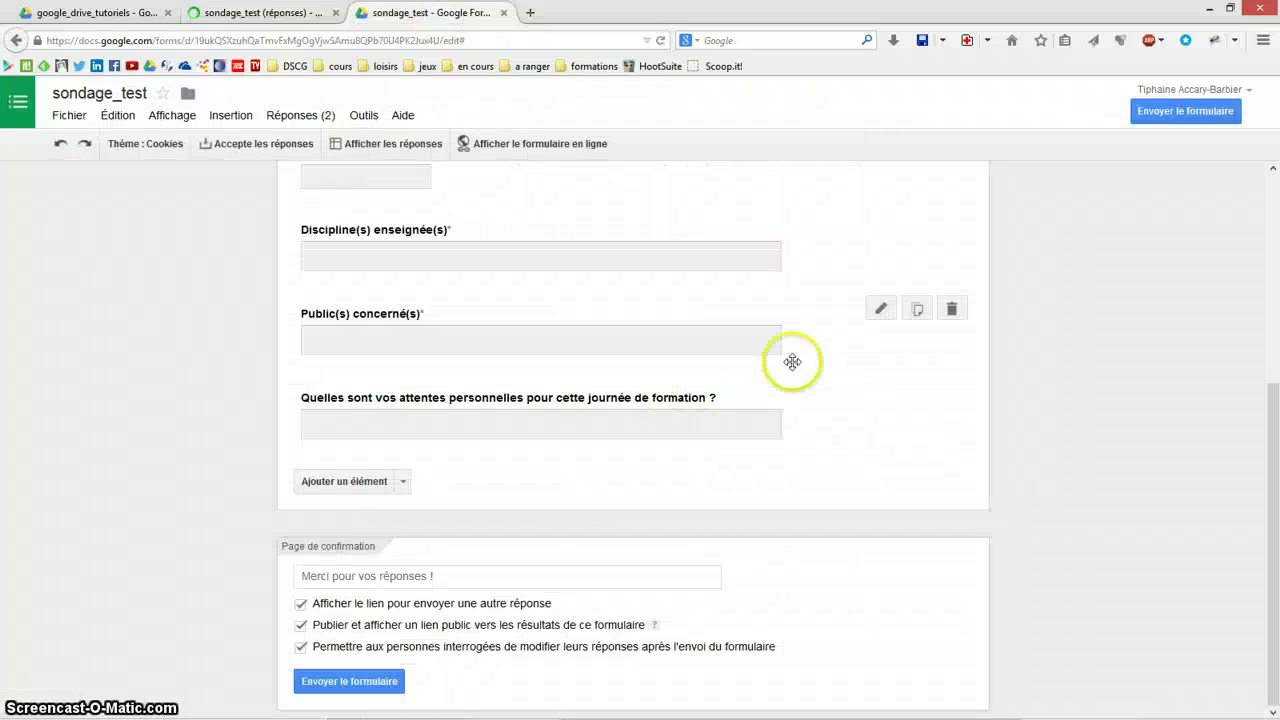
scroll(1120, 398, "up", 3)
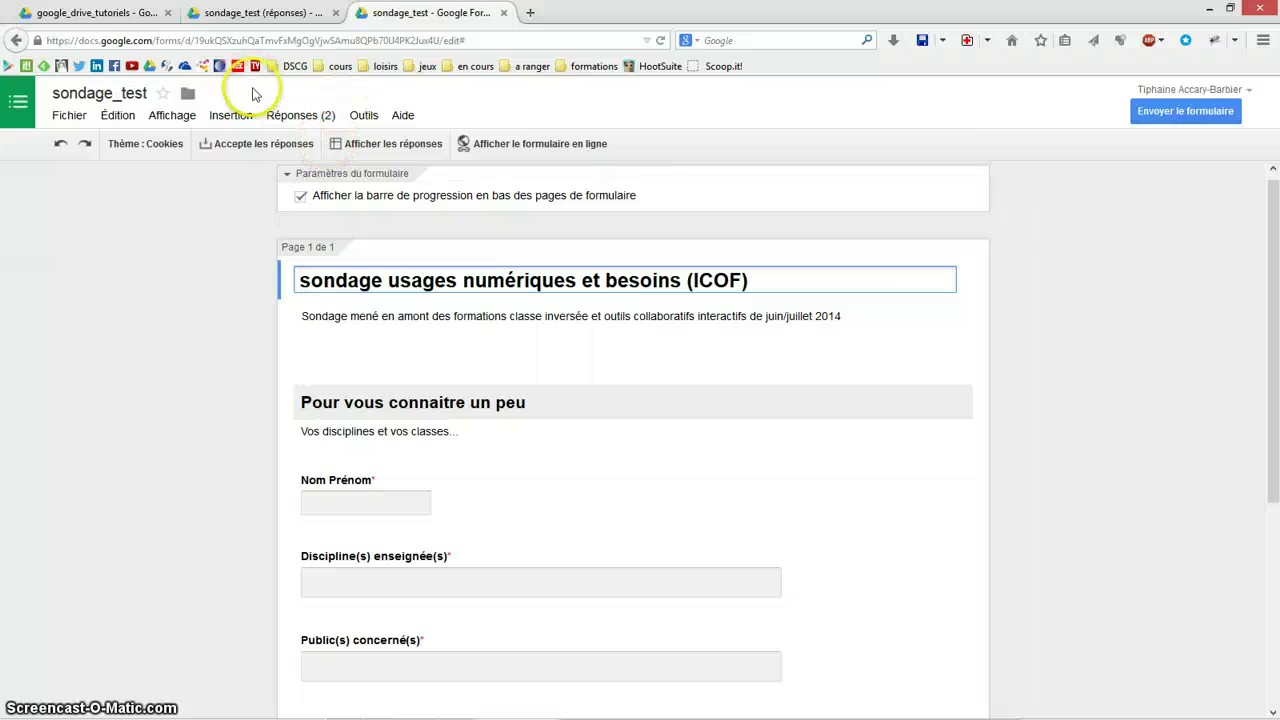
Make a copy of the sondage_test form in the google_drive_tutoriels folder.
left_click(112, 12)
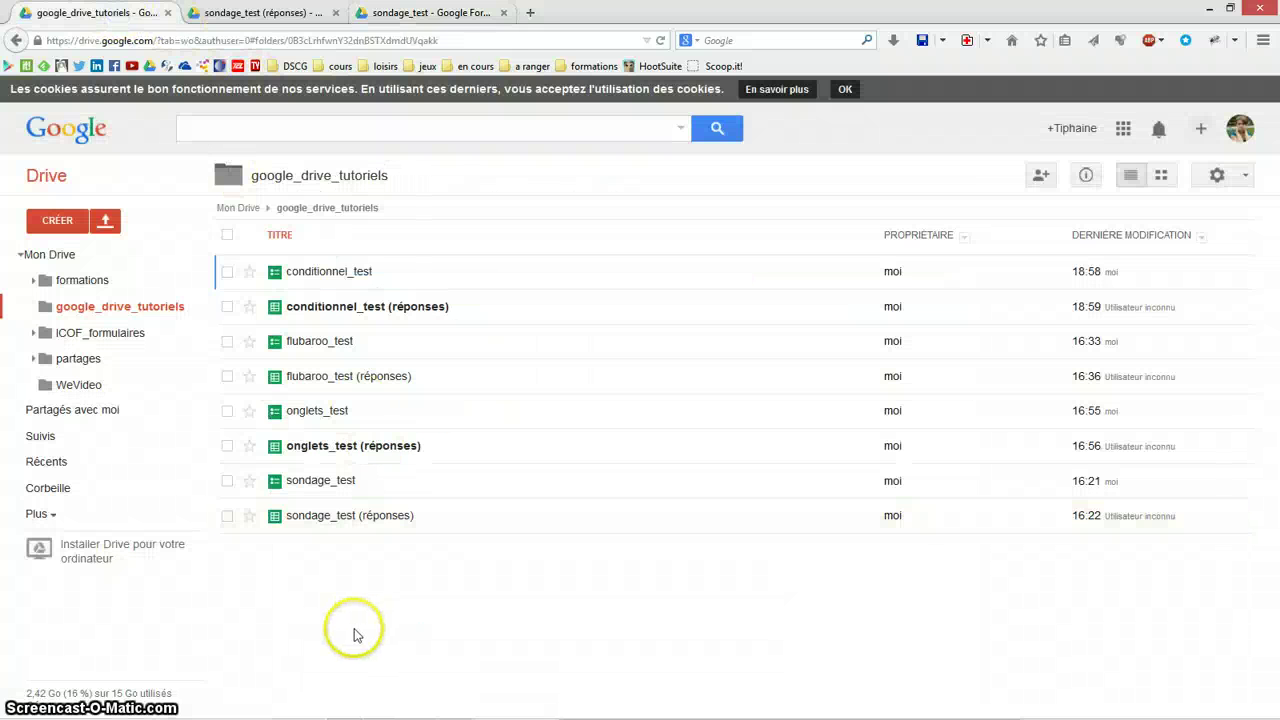
right_click(313, 489)
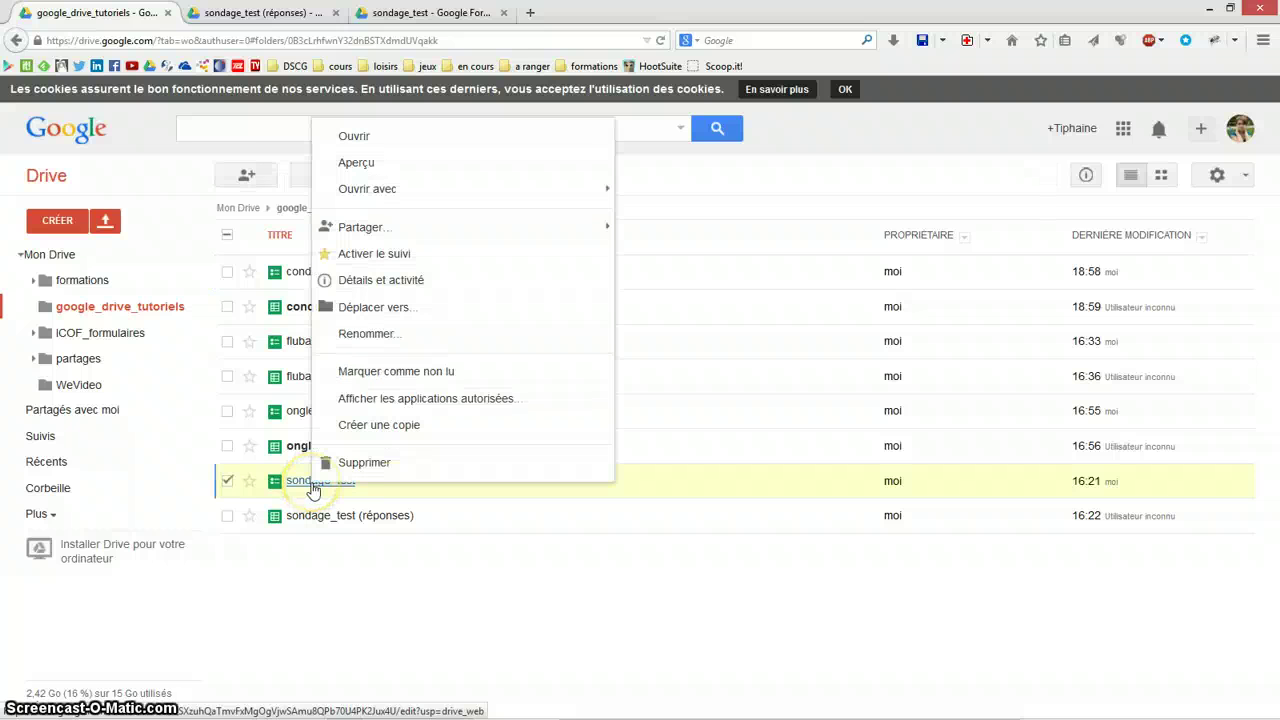
left_click(380, 424)
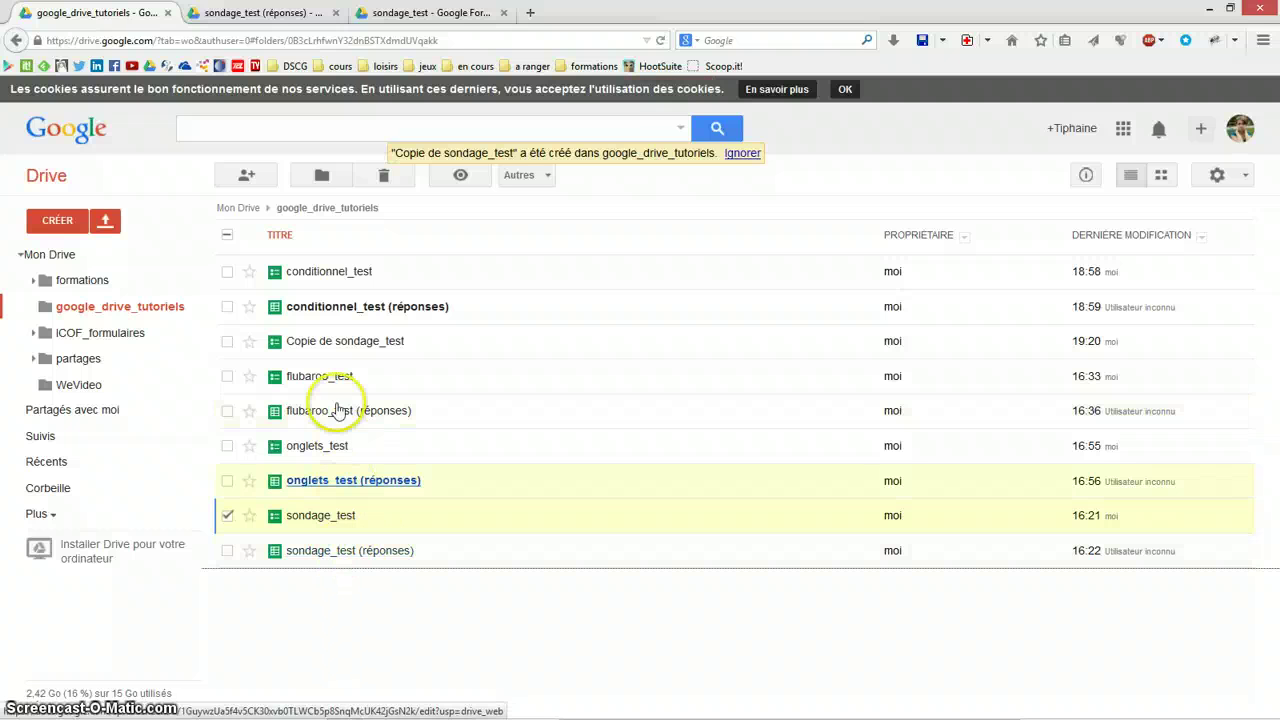
Open the copied form's name for editing and accept Copie de sondage_test as its name.
right_click(343, 341)
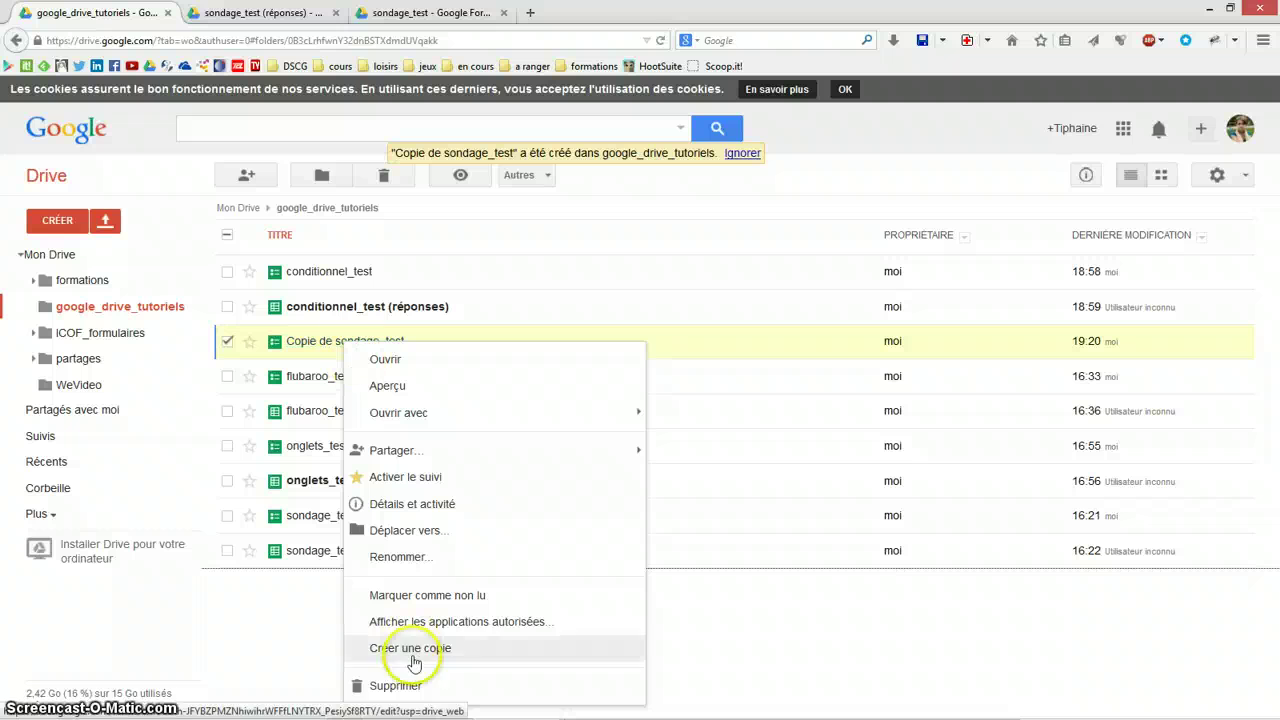
left_click(411, 562)
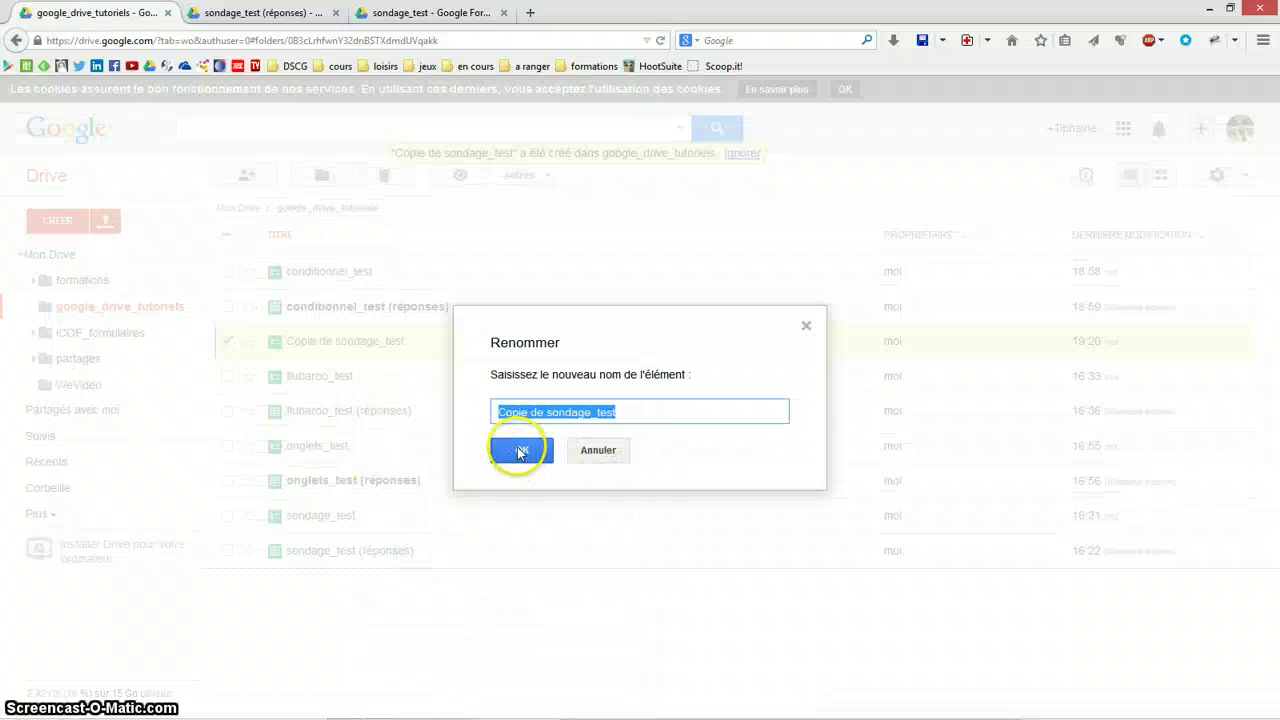
left_click(533, 455)
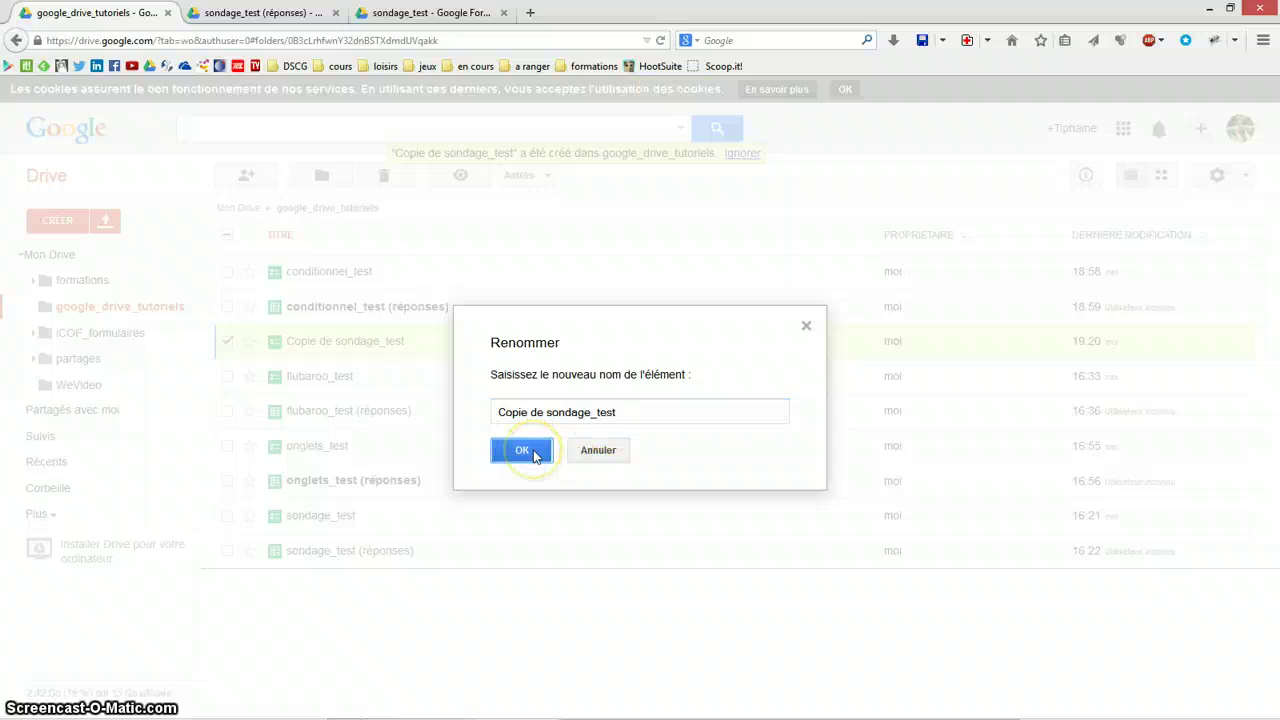
Open Copie de sondage_test and replace ICOF with SEPR in the form's title.
left_click(332, 343)
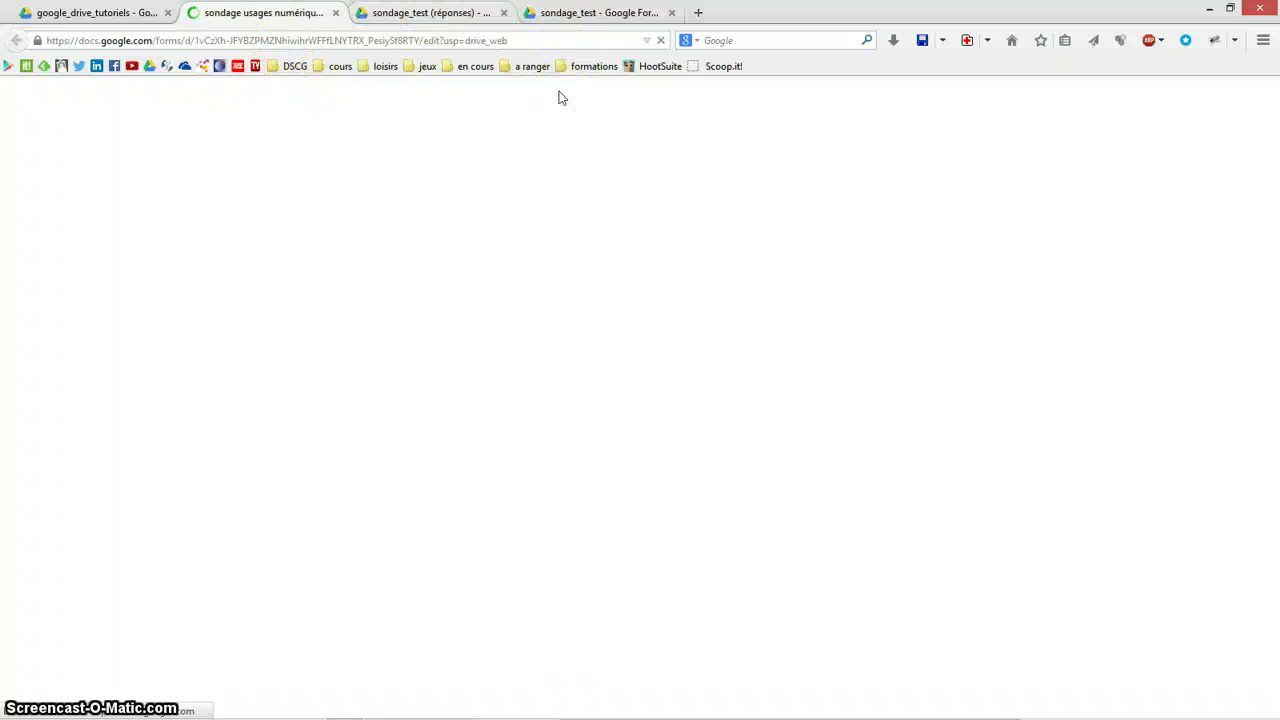
left_click(607, 12)
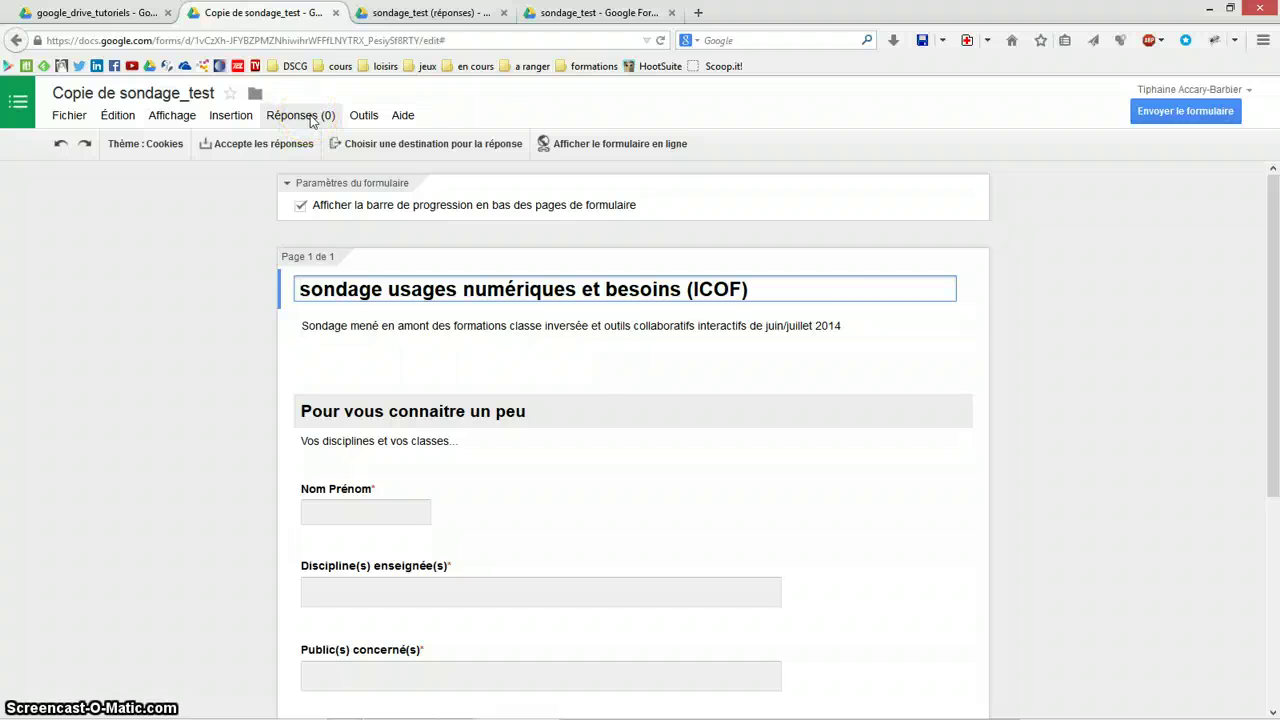
left_click_drag(695, 290, 738, 293)
type("SEPR")
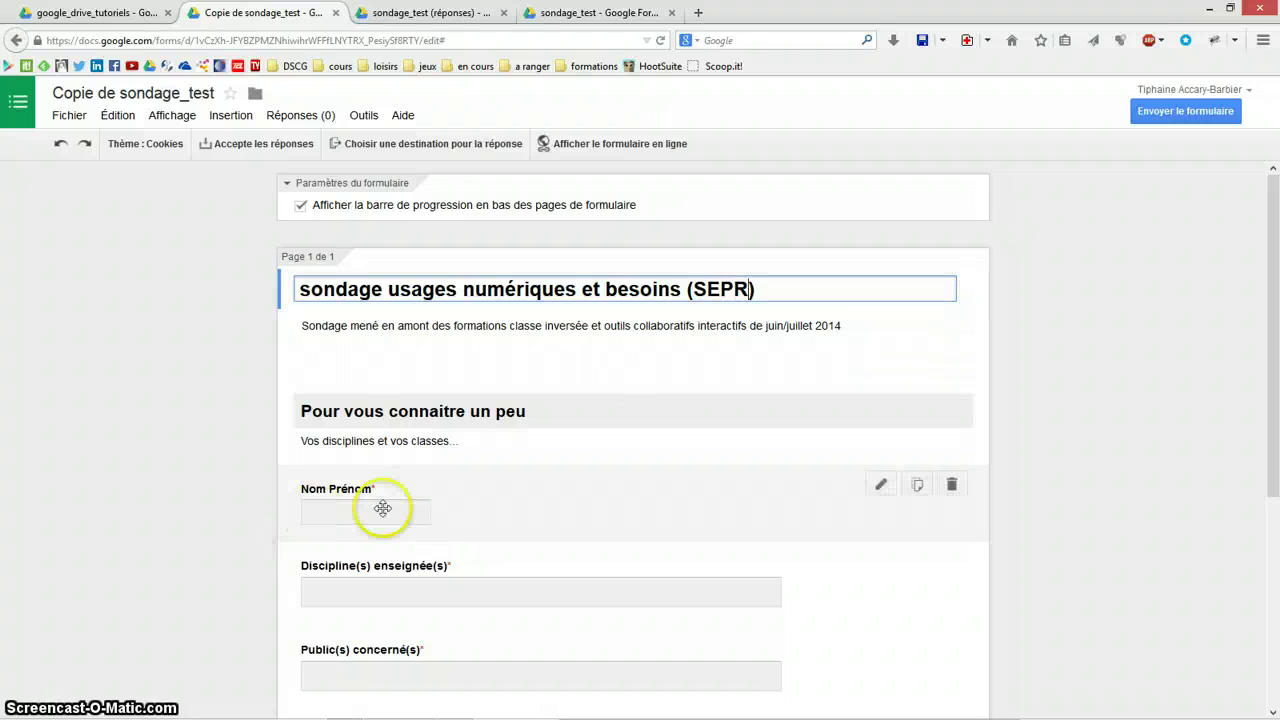
Add a question titled "Avez-vous déjà suivi ce genre de formation ?" after the last question of the form.
scroll(620, 560, "down", 2)
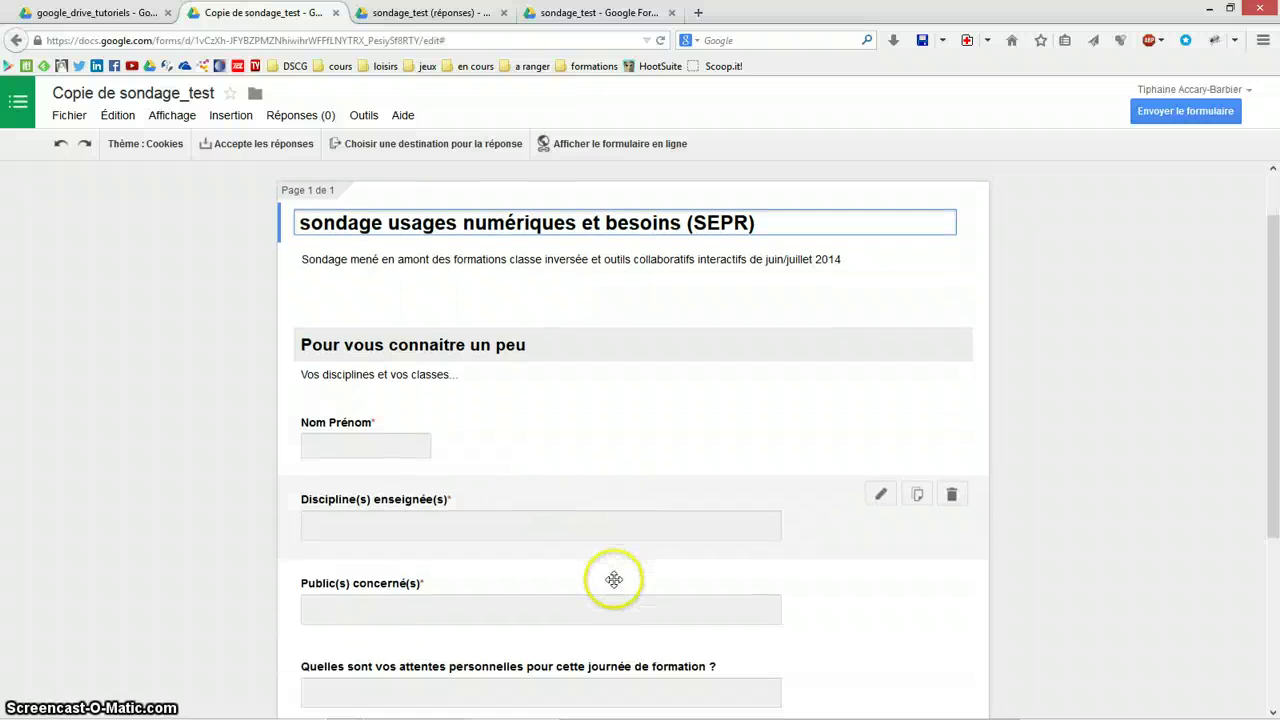
scroll(614, 580, "down", 2)
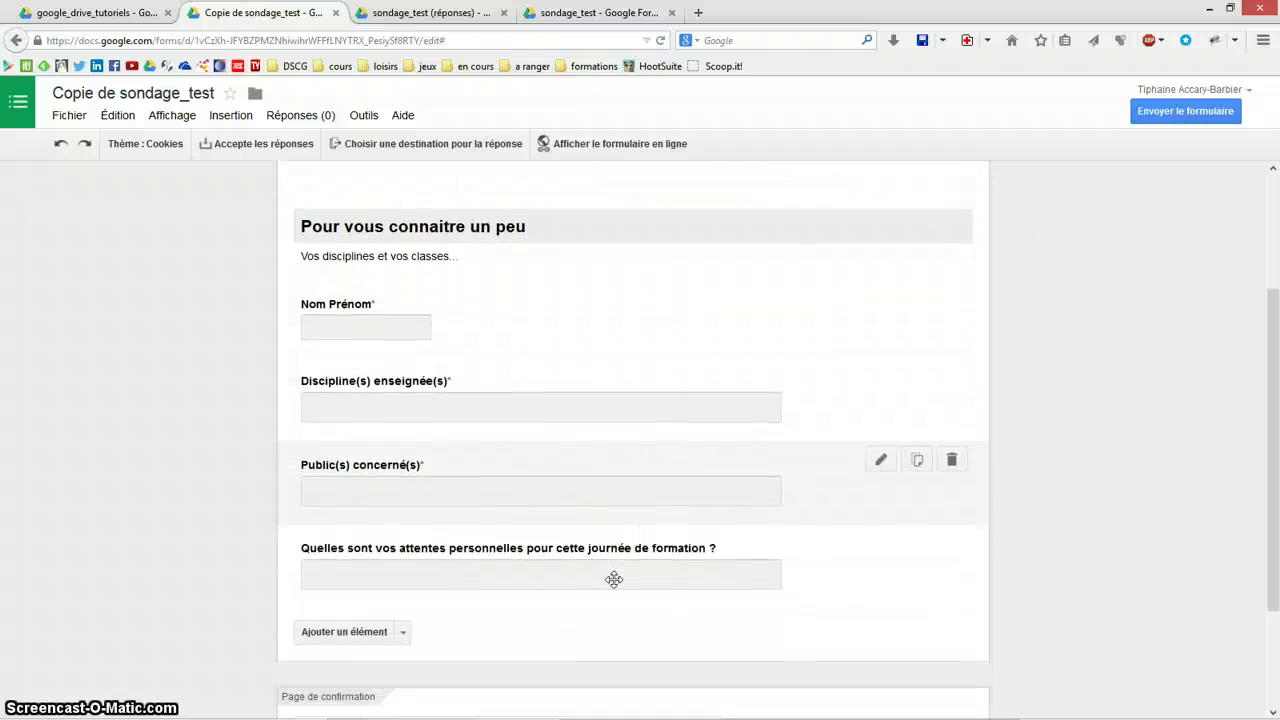
left_click(366, 574)
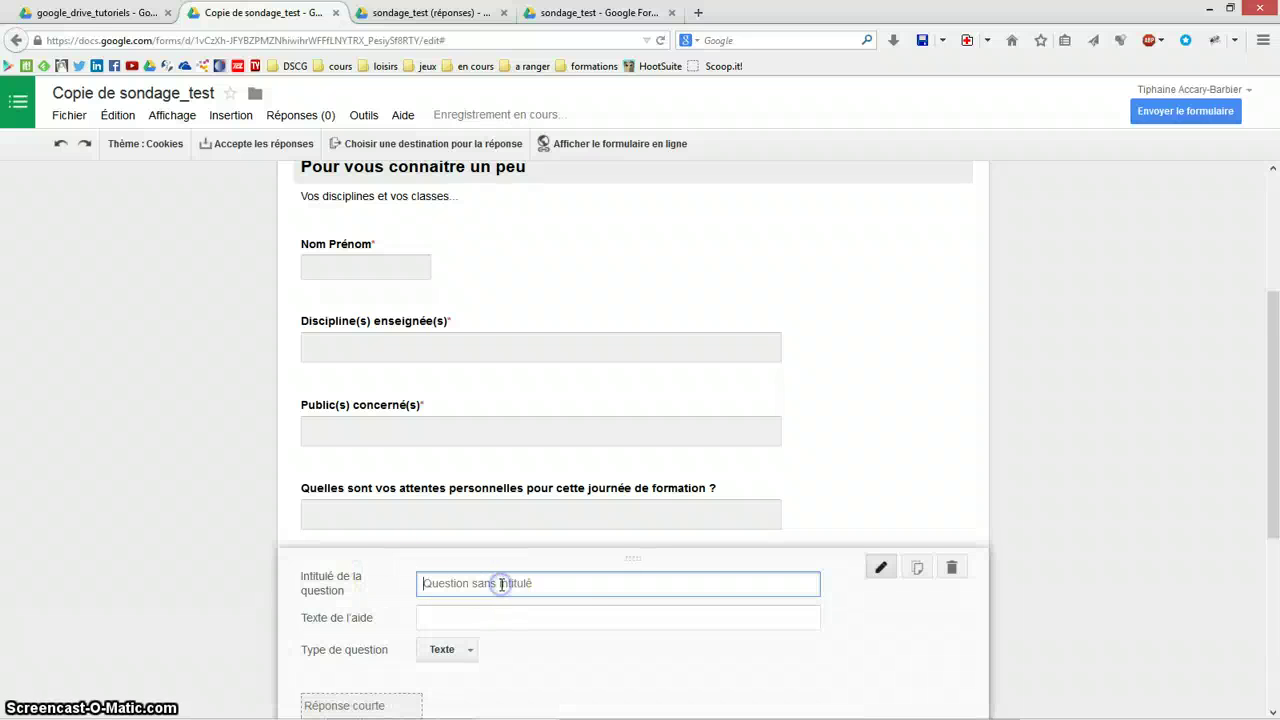
type("A")
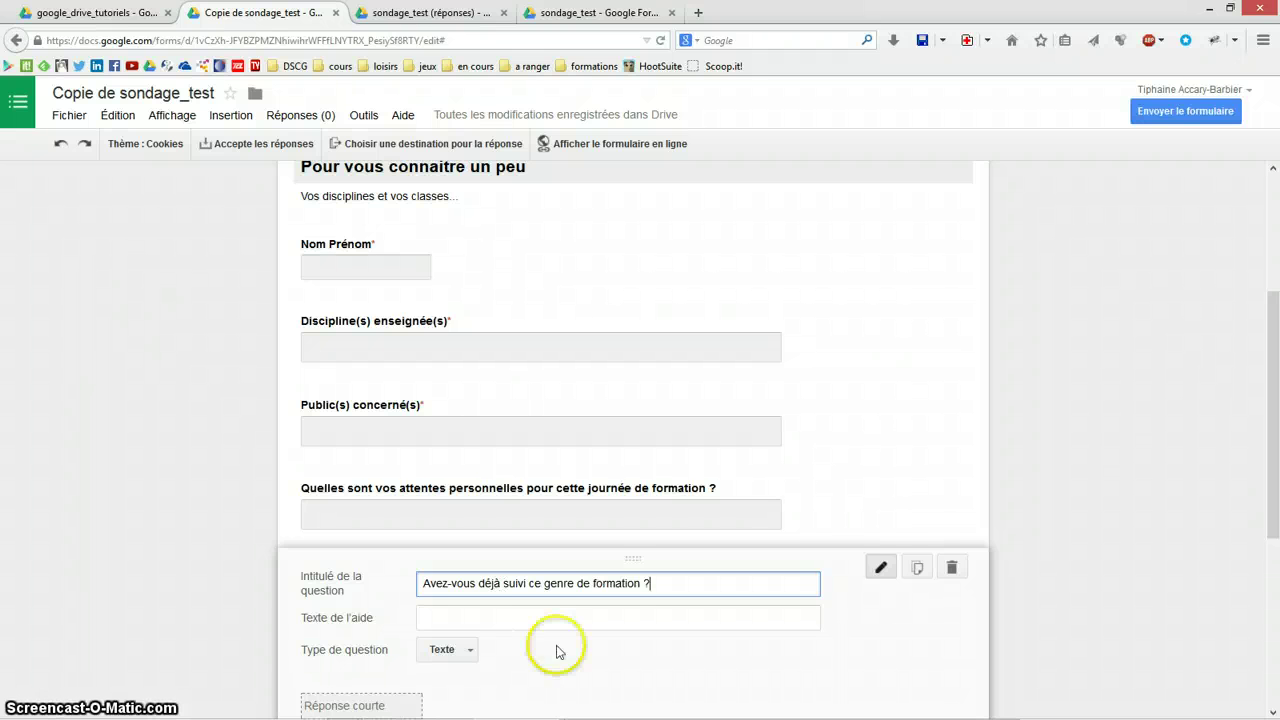
Make the new question a "Sélectionner dans une liste" type with the options oui and non, and validate it.
scroll(557, 655, "down", 2)
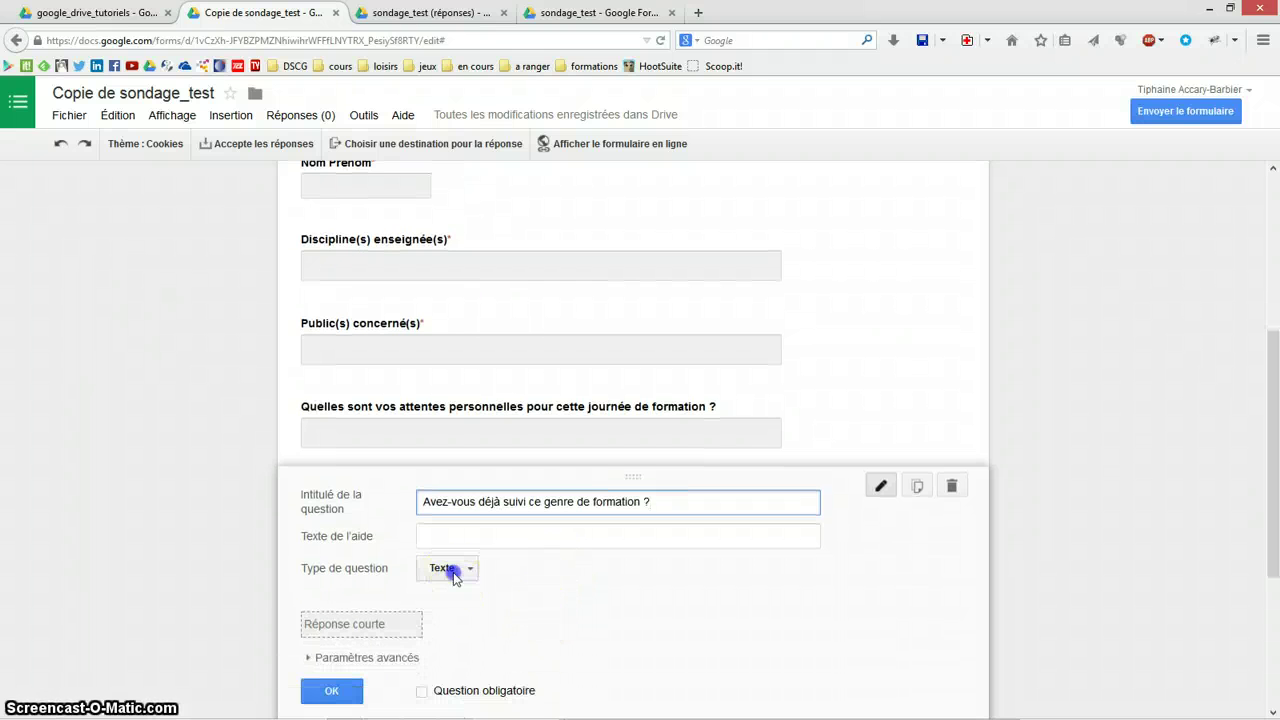
left_click(446, 568)
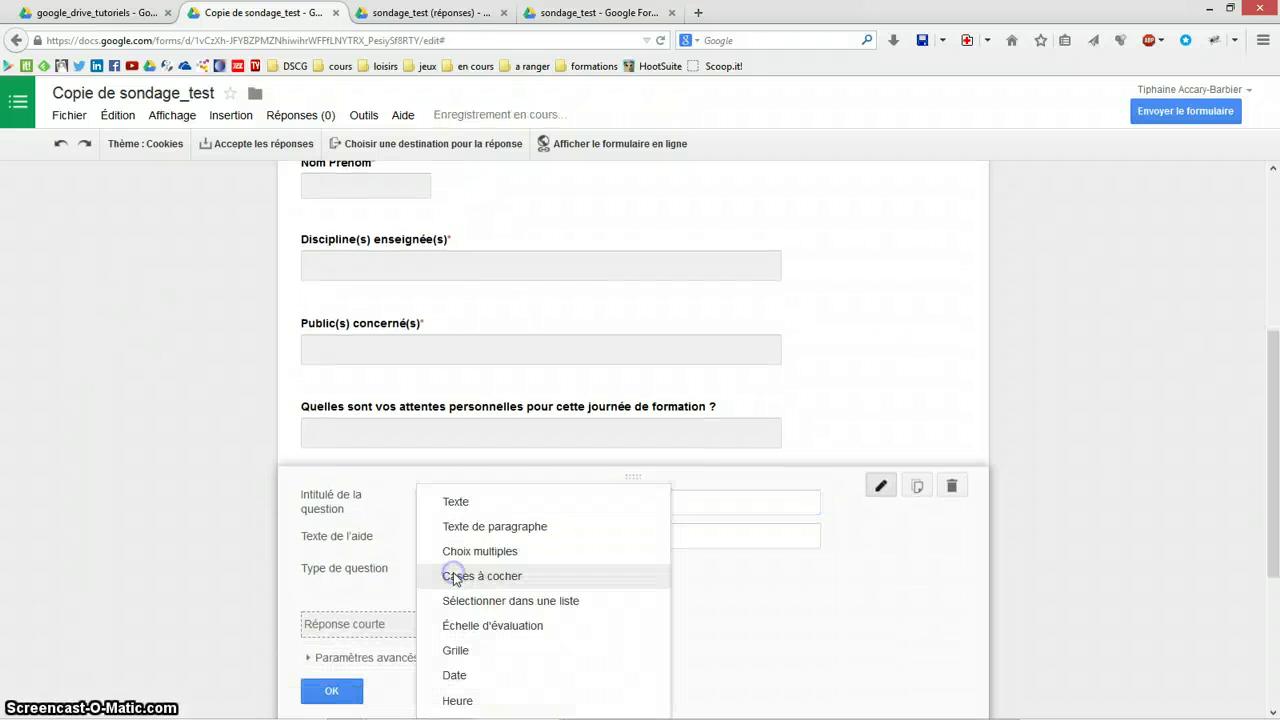
left_click(528, 601)
left_click(549, 619)
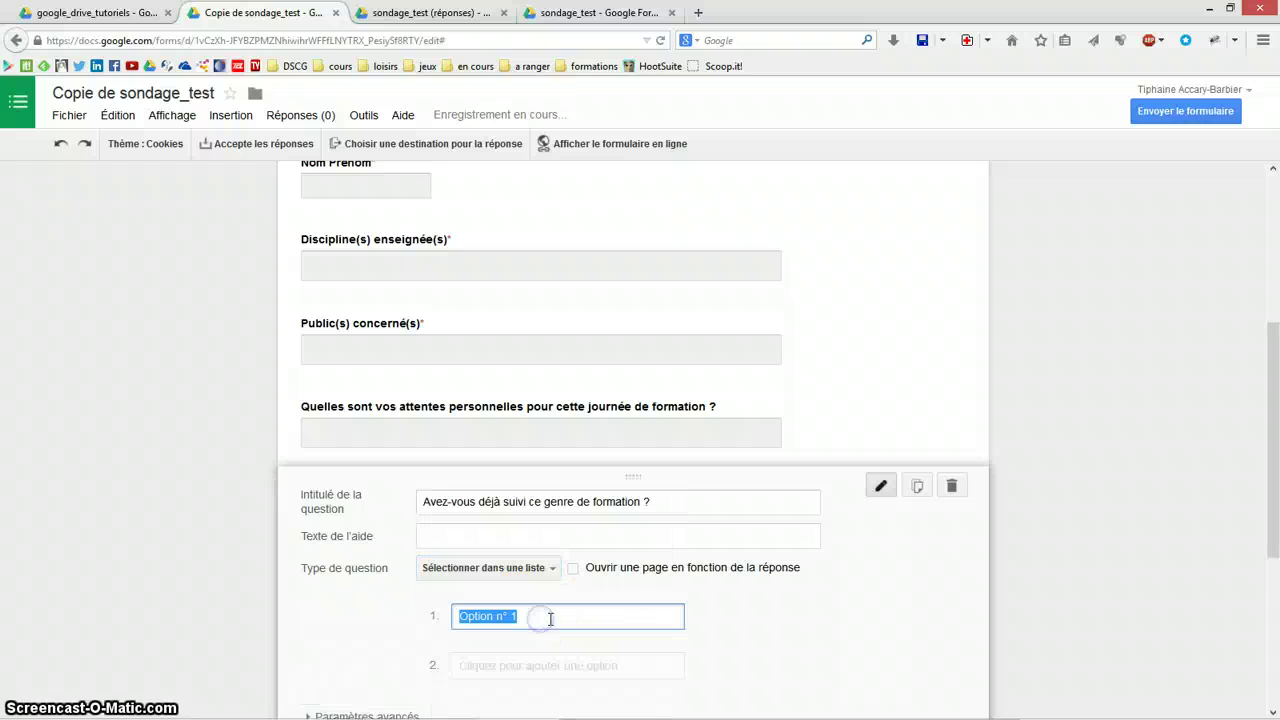
type("oui")
left_click(517, 670)
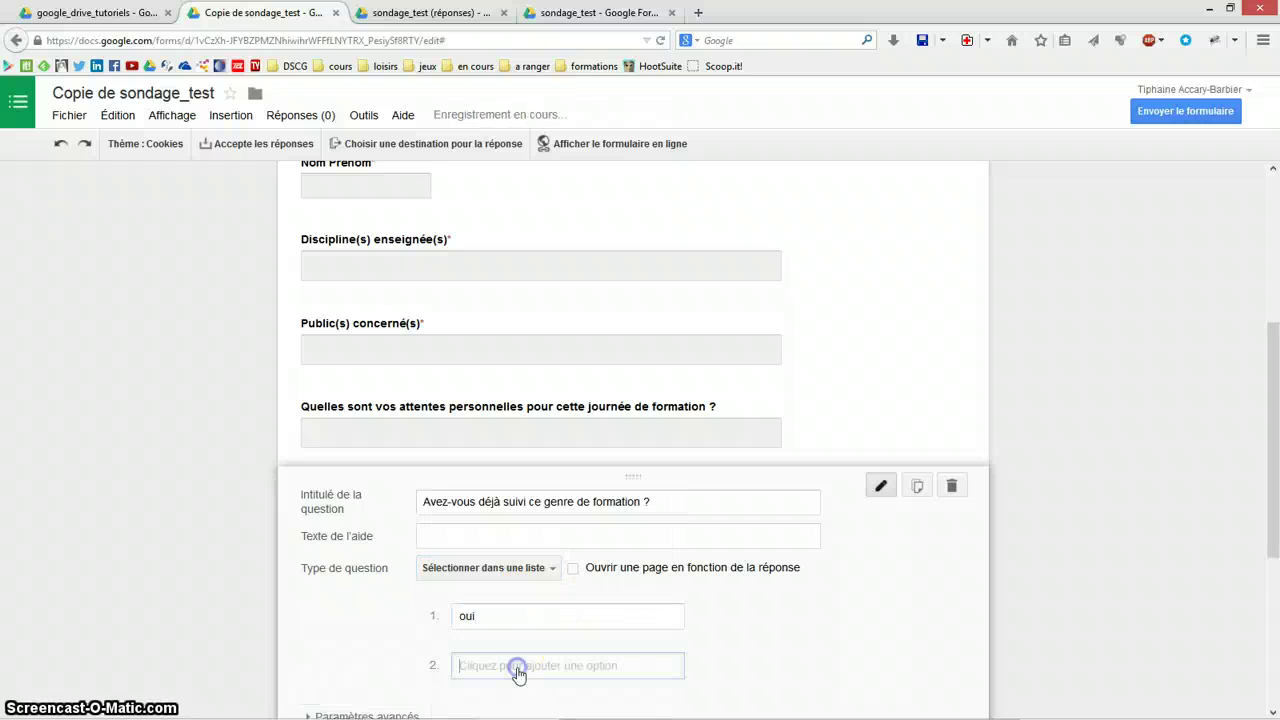
type("non")
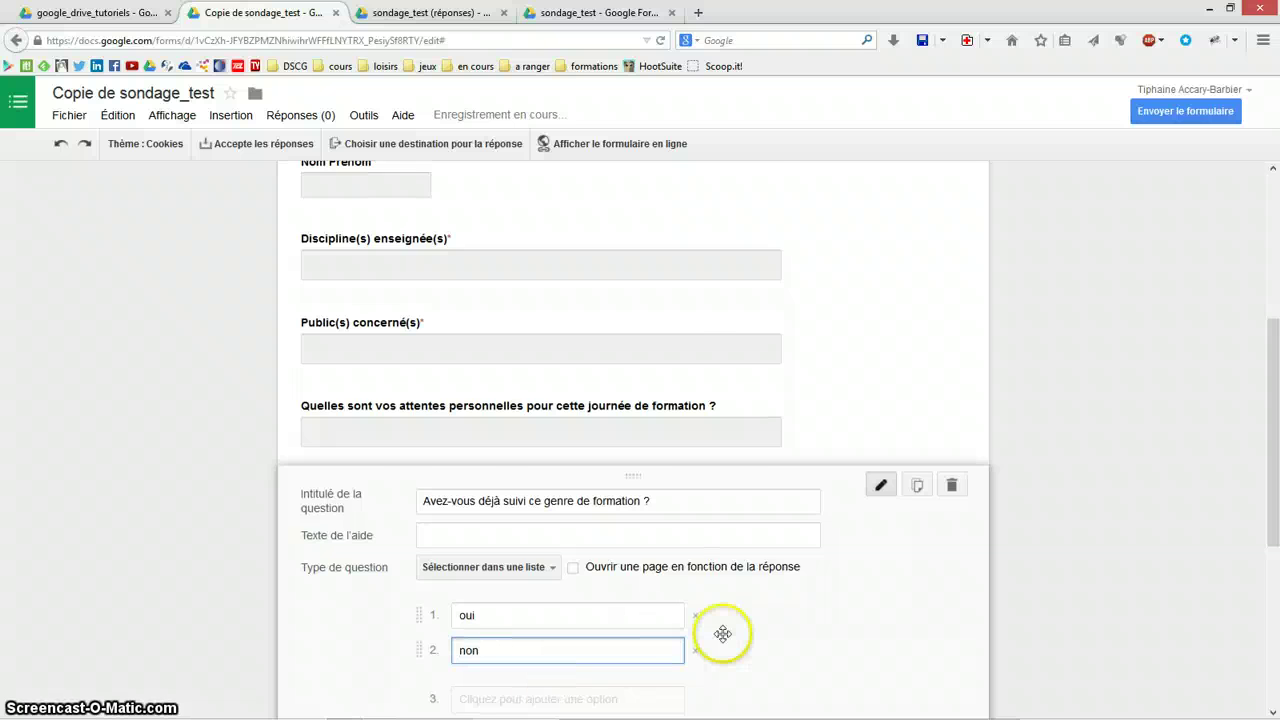
scroll(414, 634, "down", 3)
left_click(331, 622)
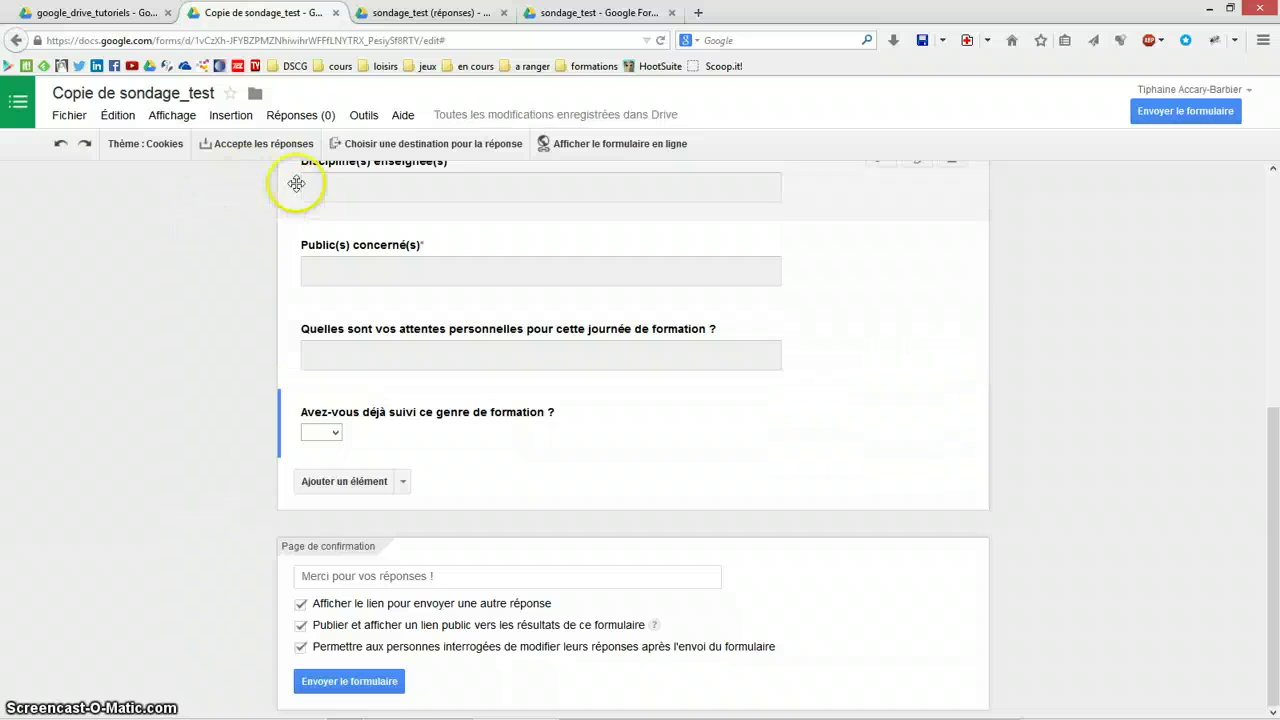
Set a new spreadsheet named "Copie de sondage_test (réponses)" as the destination for the form's responses.
left_click(301, 116)
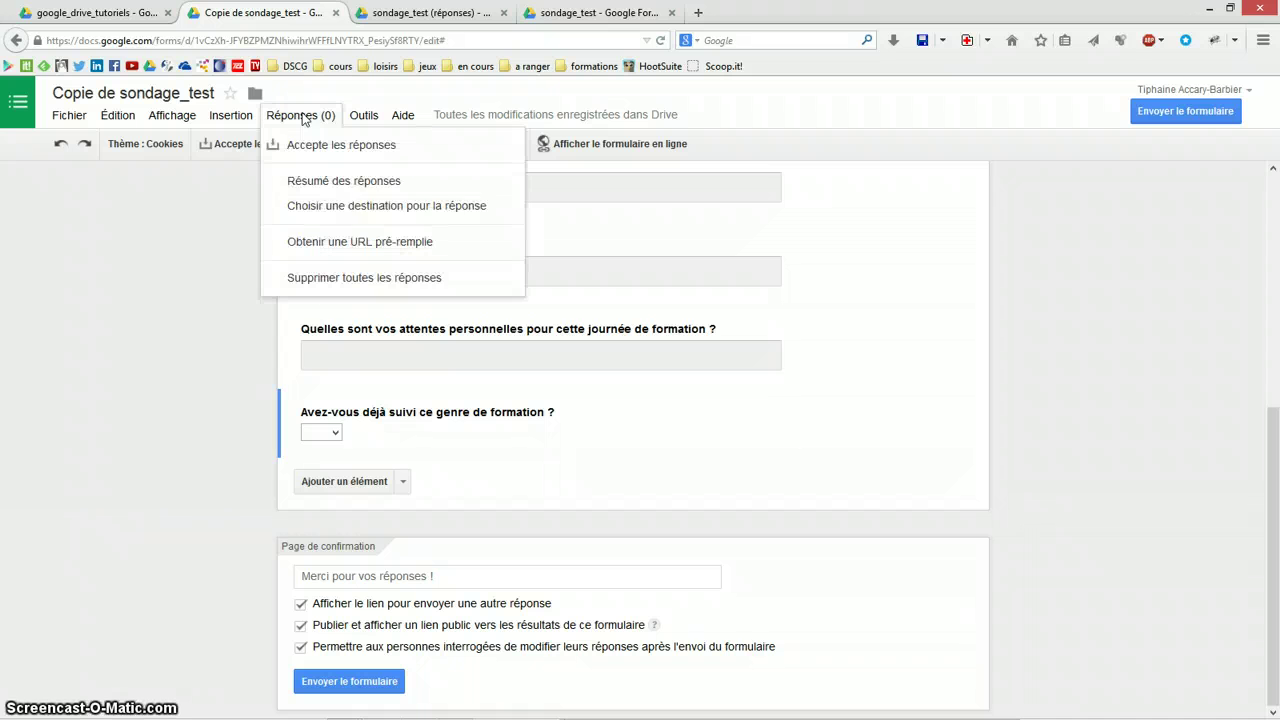
left_click(358, 210)
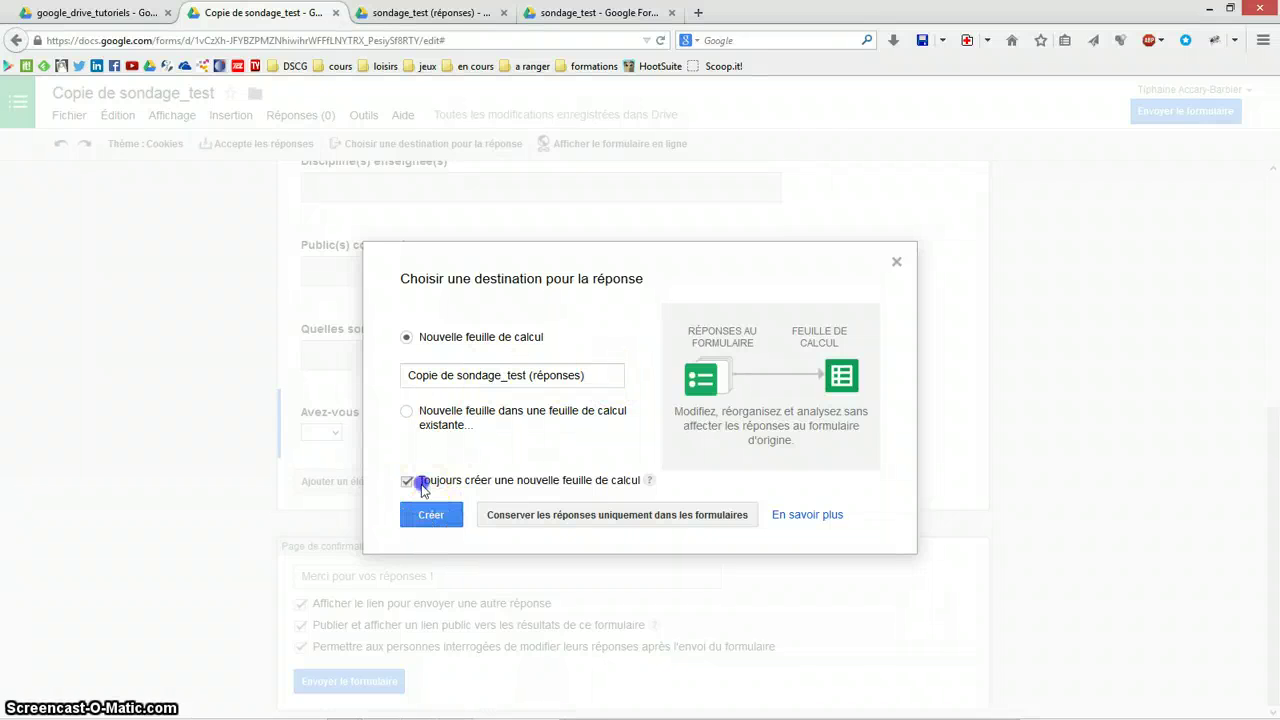
left_click(430, 516)
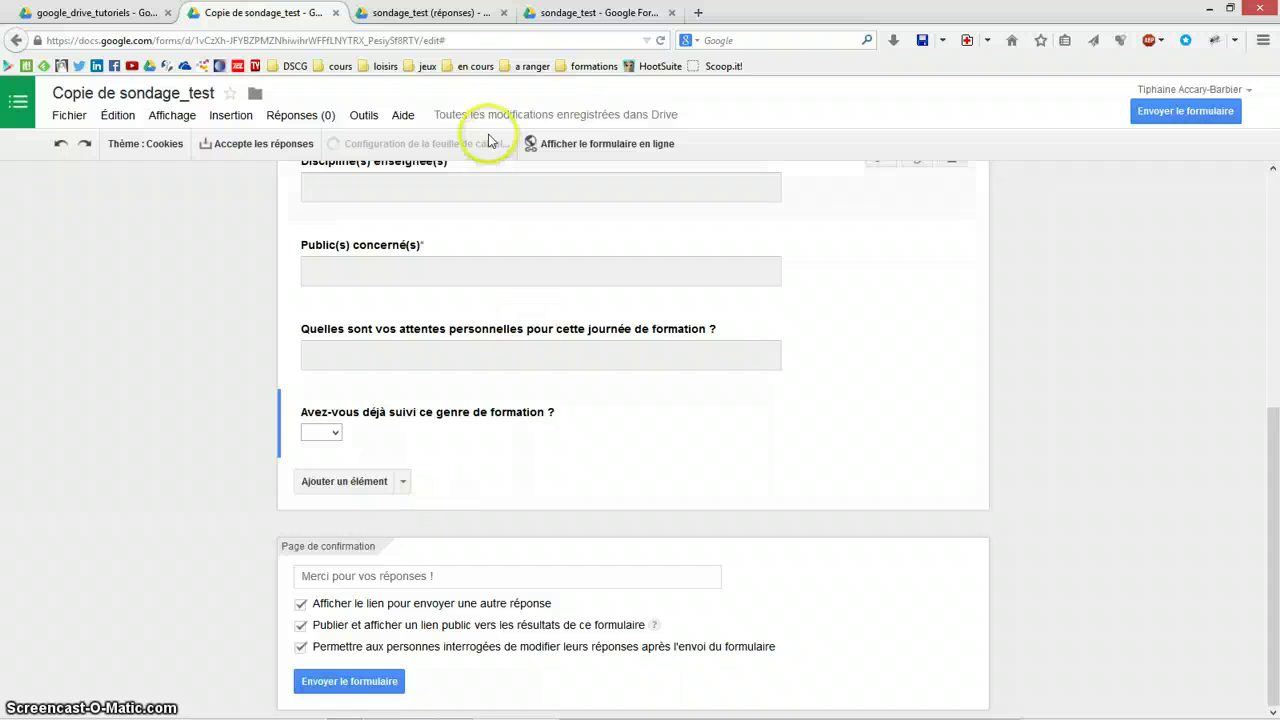
Refresh the google_drive_tutoriels folder in Drive and open the Copie de sondage_test (réponses) spreadsheet to view its columns.
left_click(90, 12)
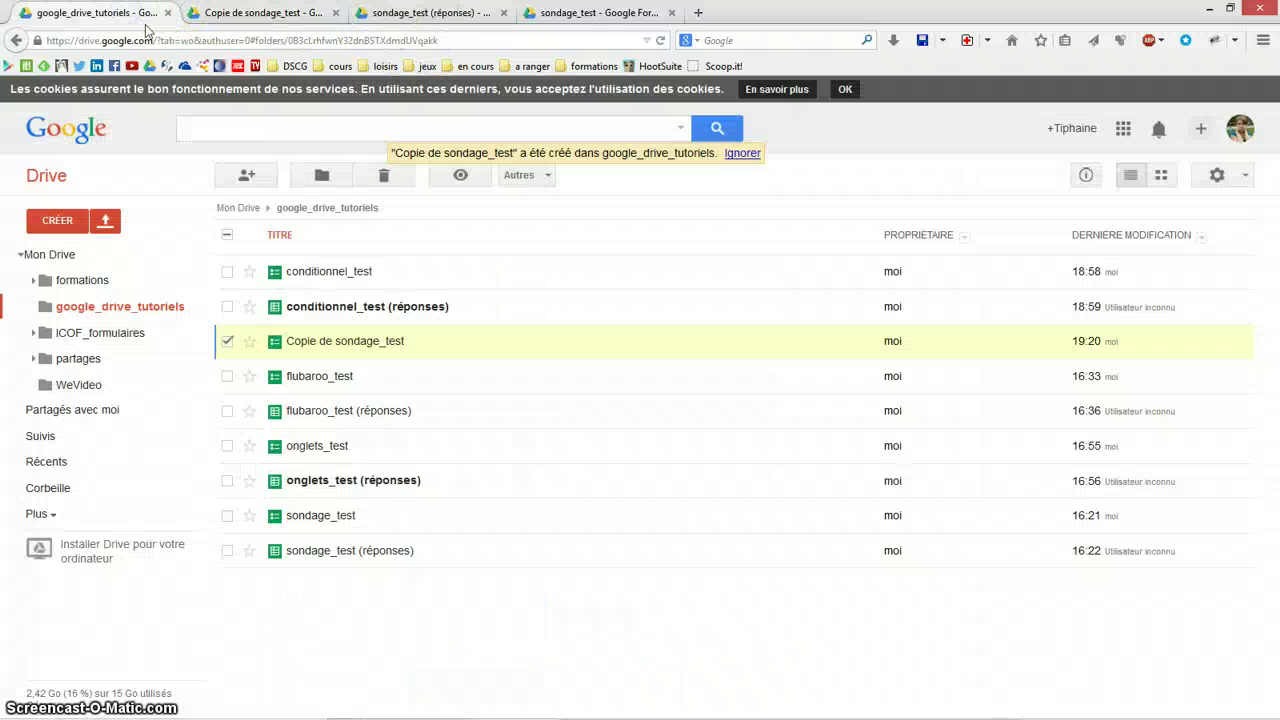
left_click(364, 618)
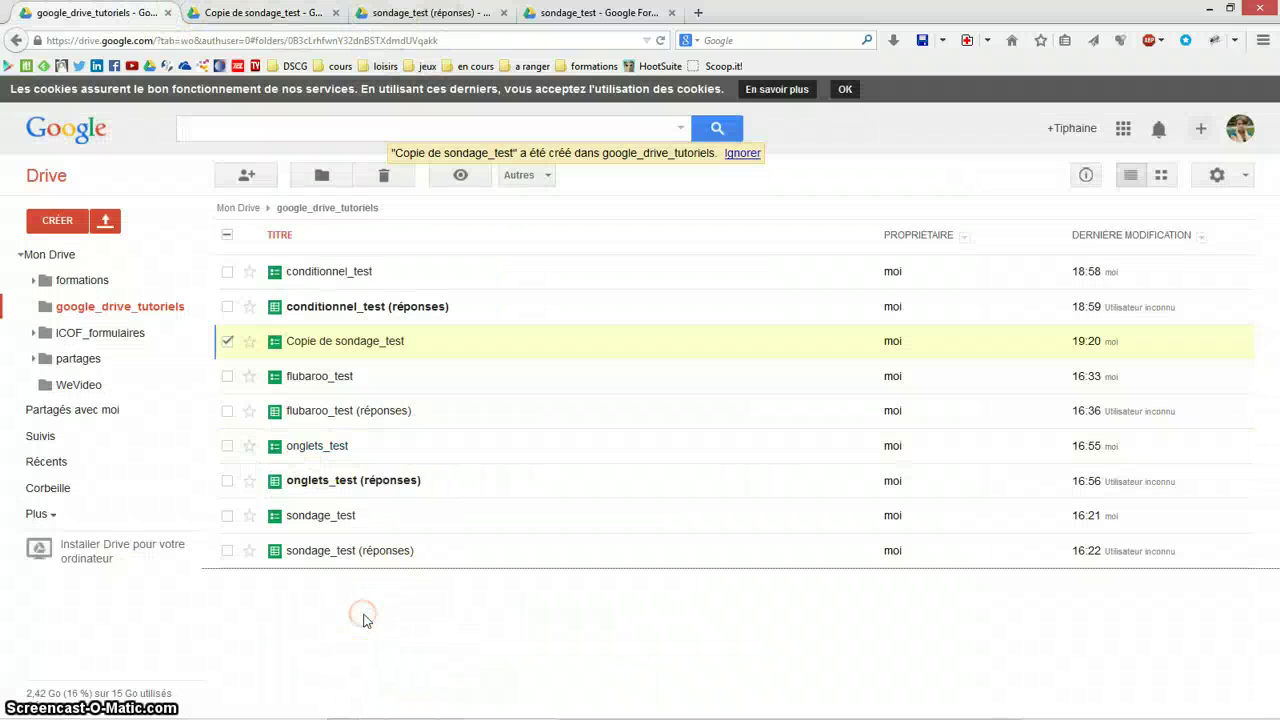
left_click(660, 40)
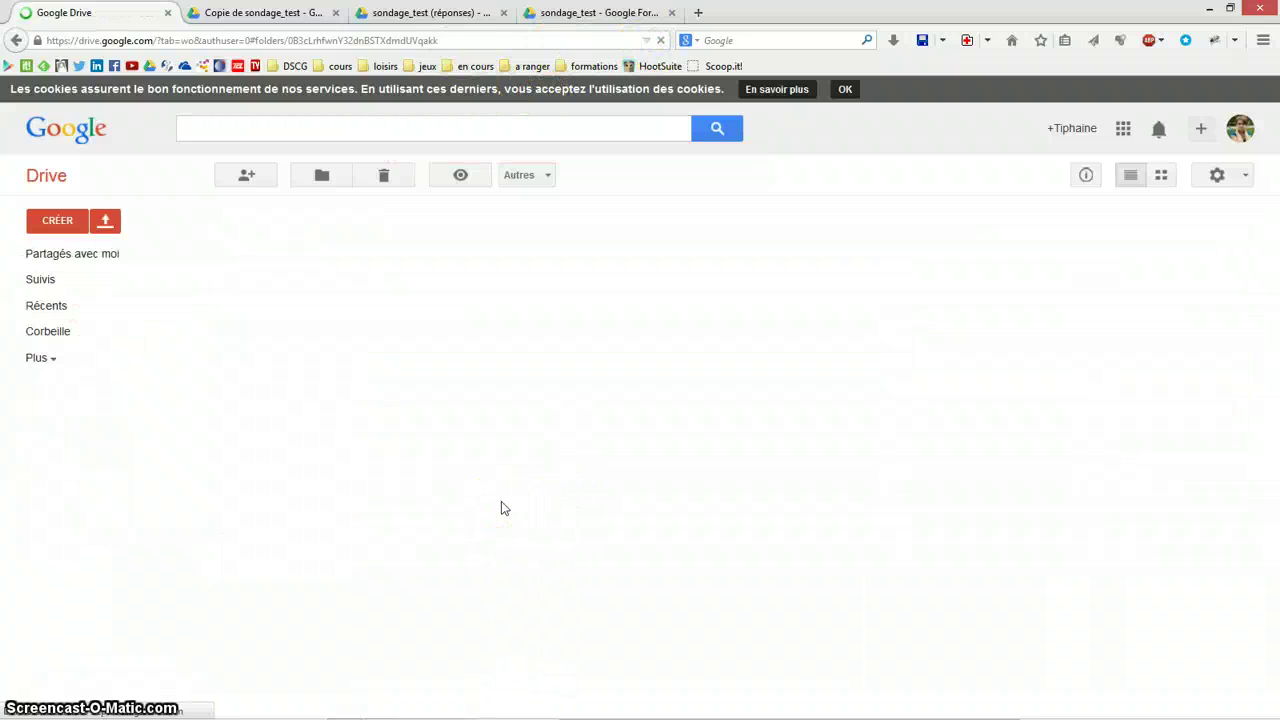
left_click(501, 517)
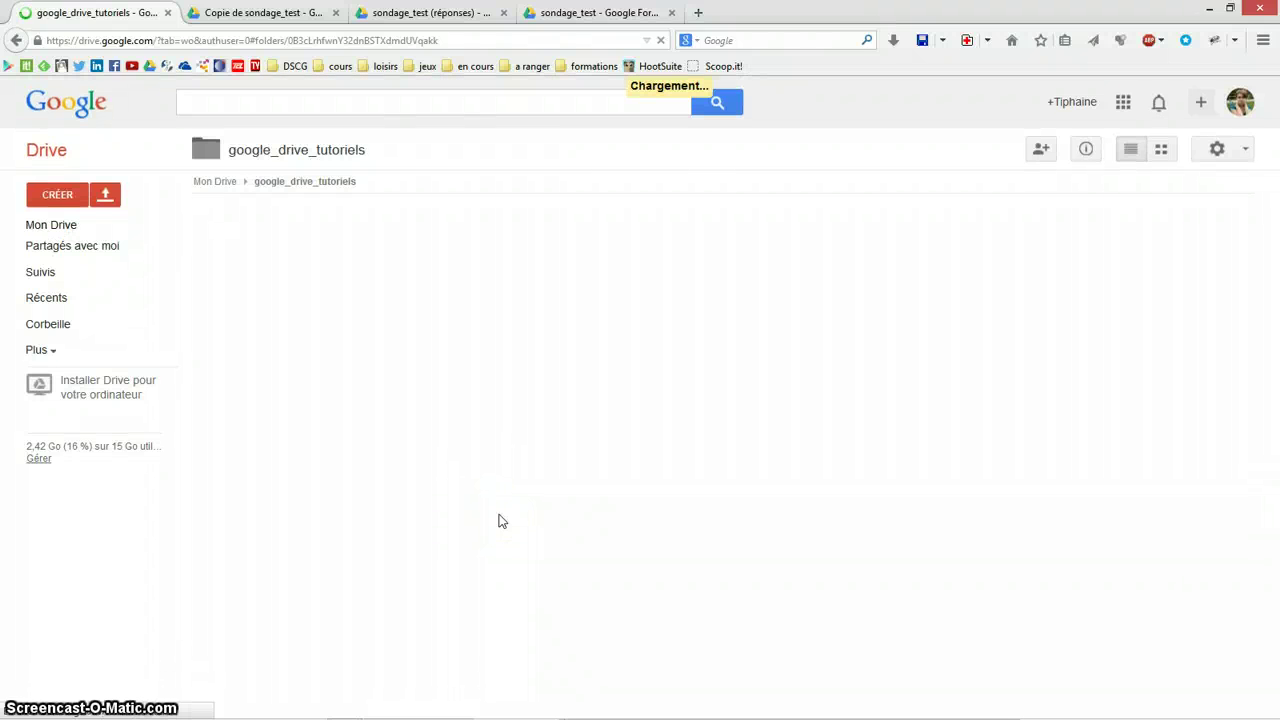
left_click(318, 320)
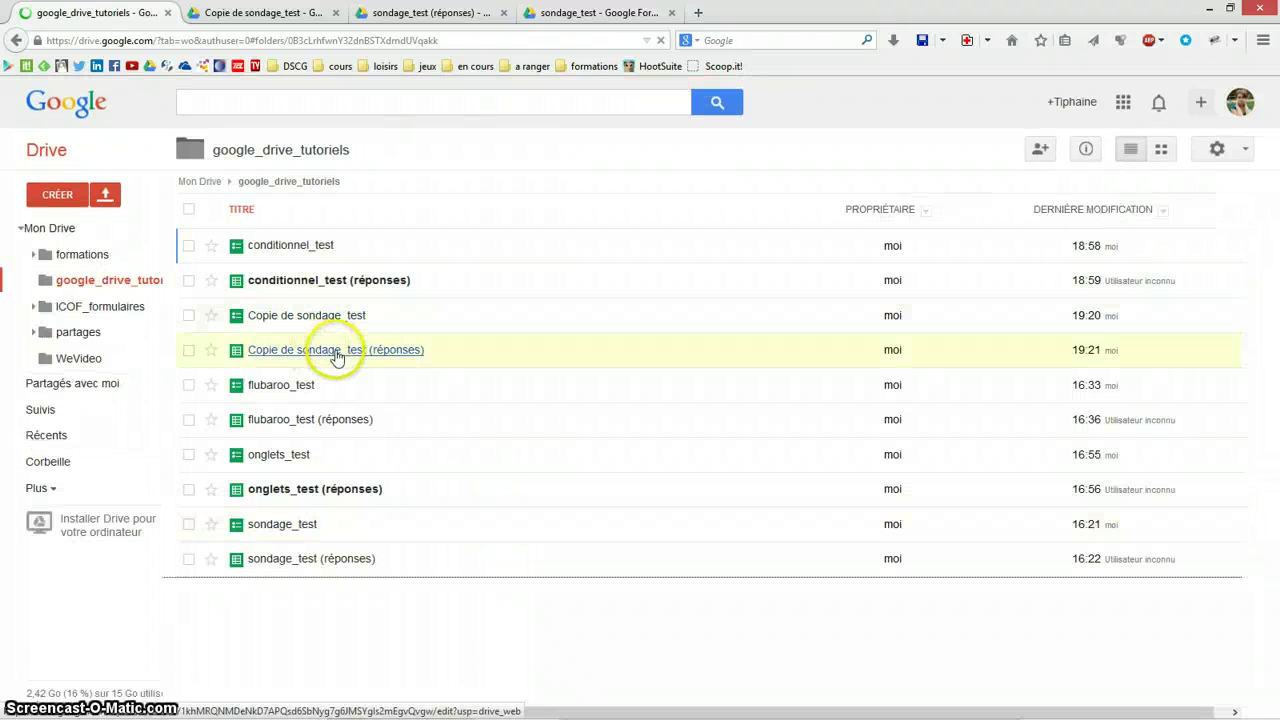
left_click(323, 350)
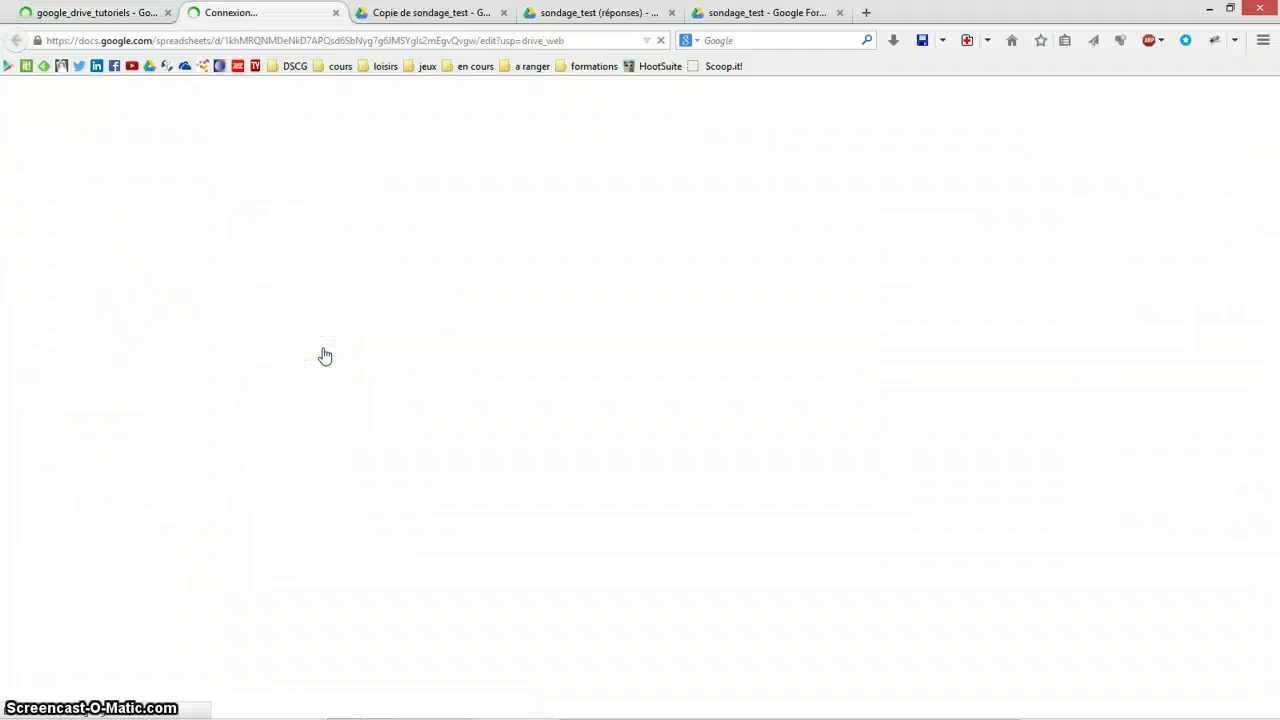
left_click(582, 307)
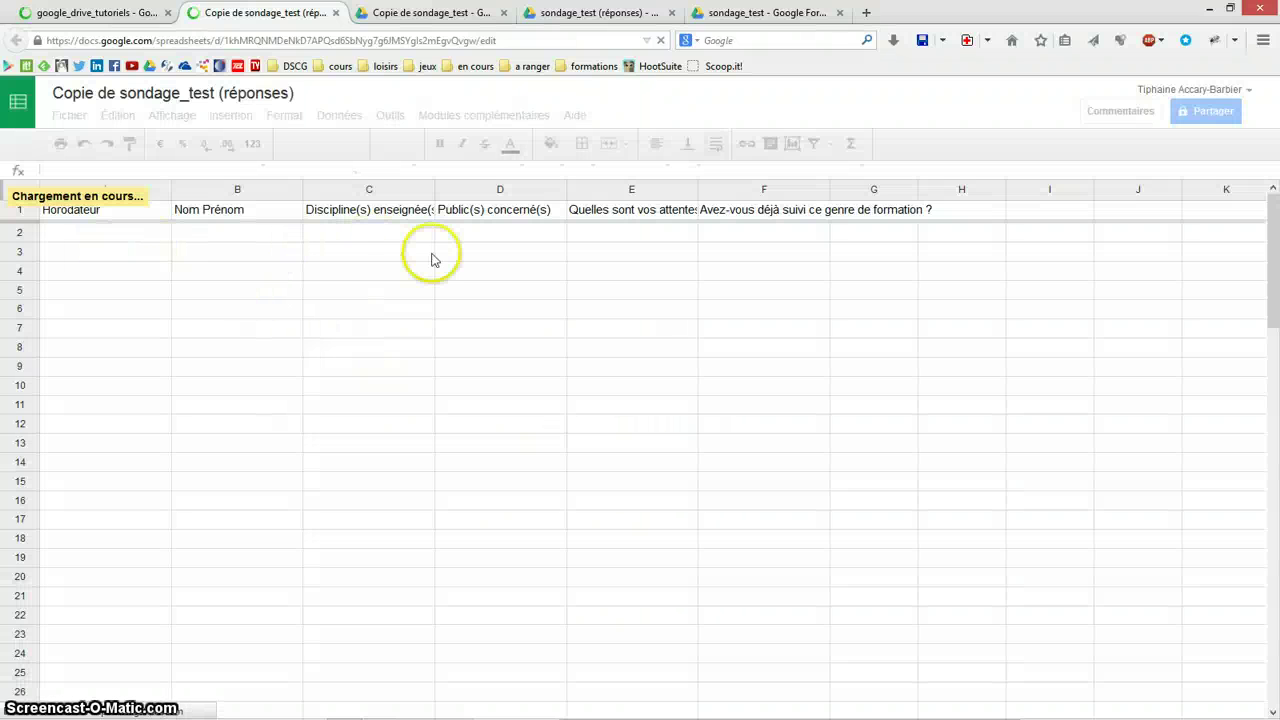
Return to the Copie de sondage_test form and review its questions up to the title.
left_click(445, 14)
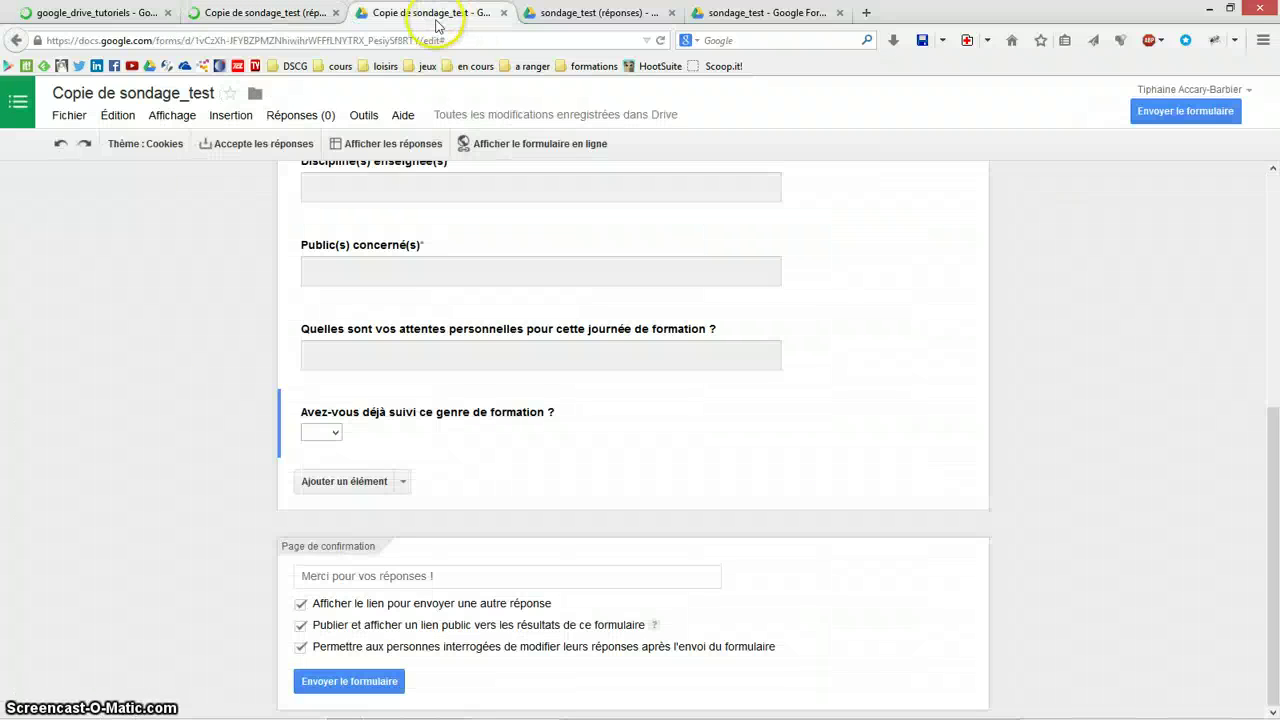
left_click(920, 392)
scroll(880, 300, "up", 1)
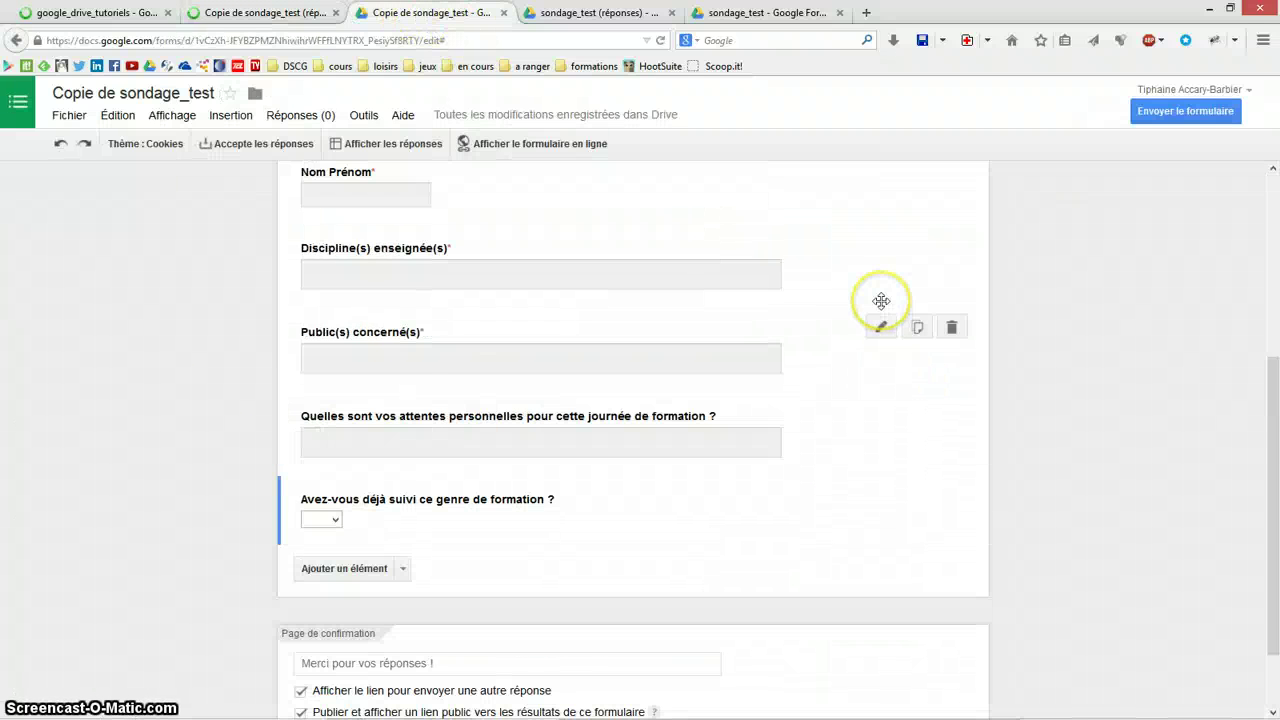
scroll(1260, 420, "up", 2)
scroll(534, 251, "up", 2)
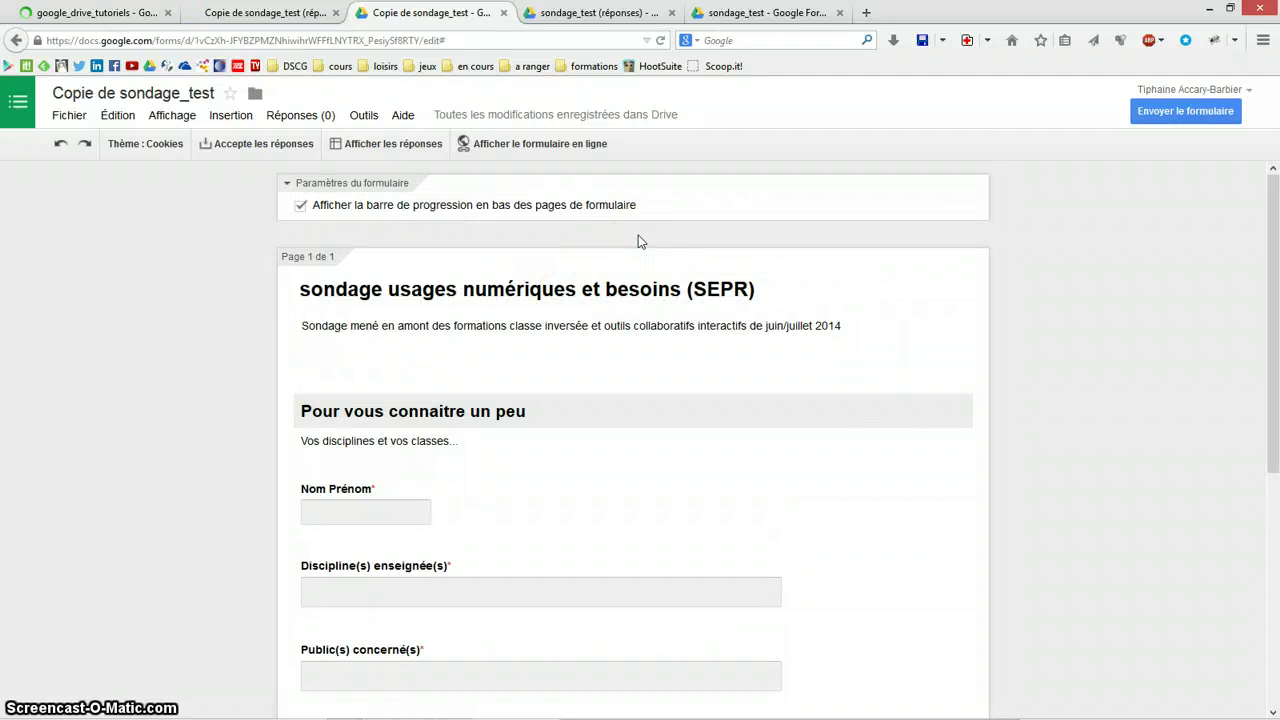
Display the live version of the Copie de sondage_test form and close the original sondage_test form and its response spreadsheet.
left_click(541, 145)
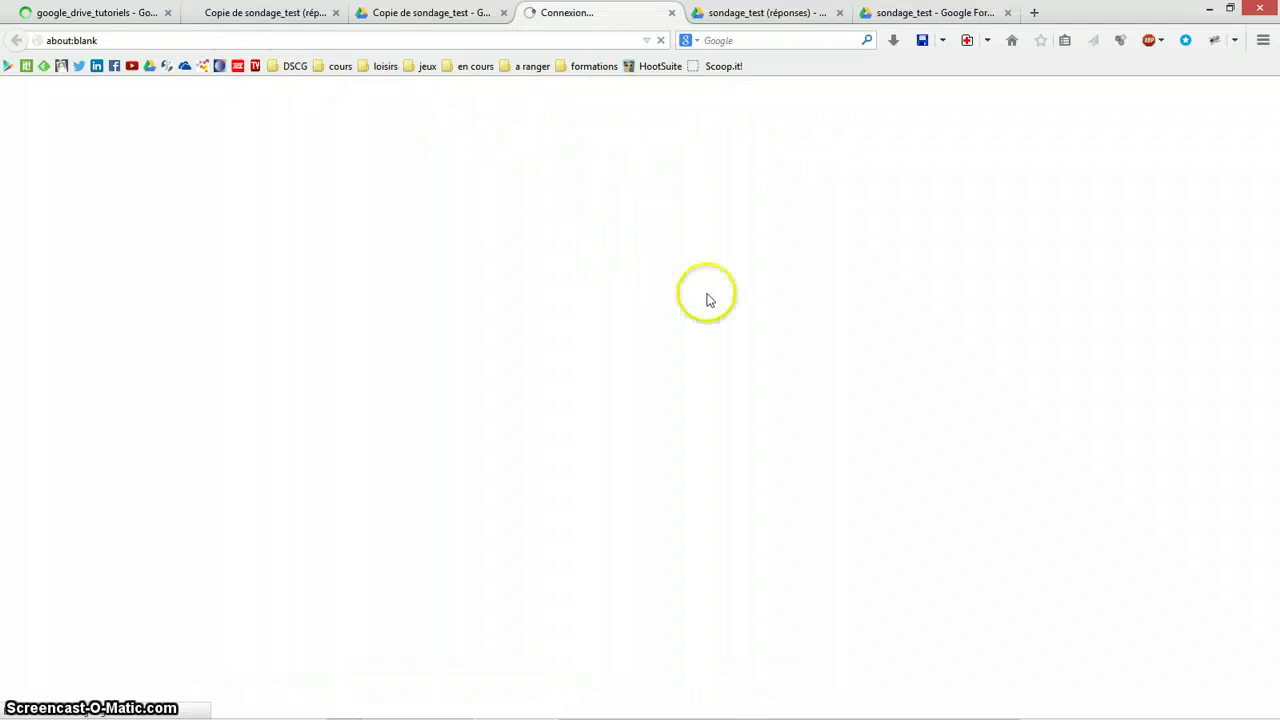
left_click(840, 14)
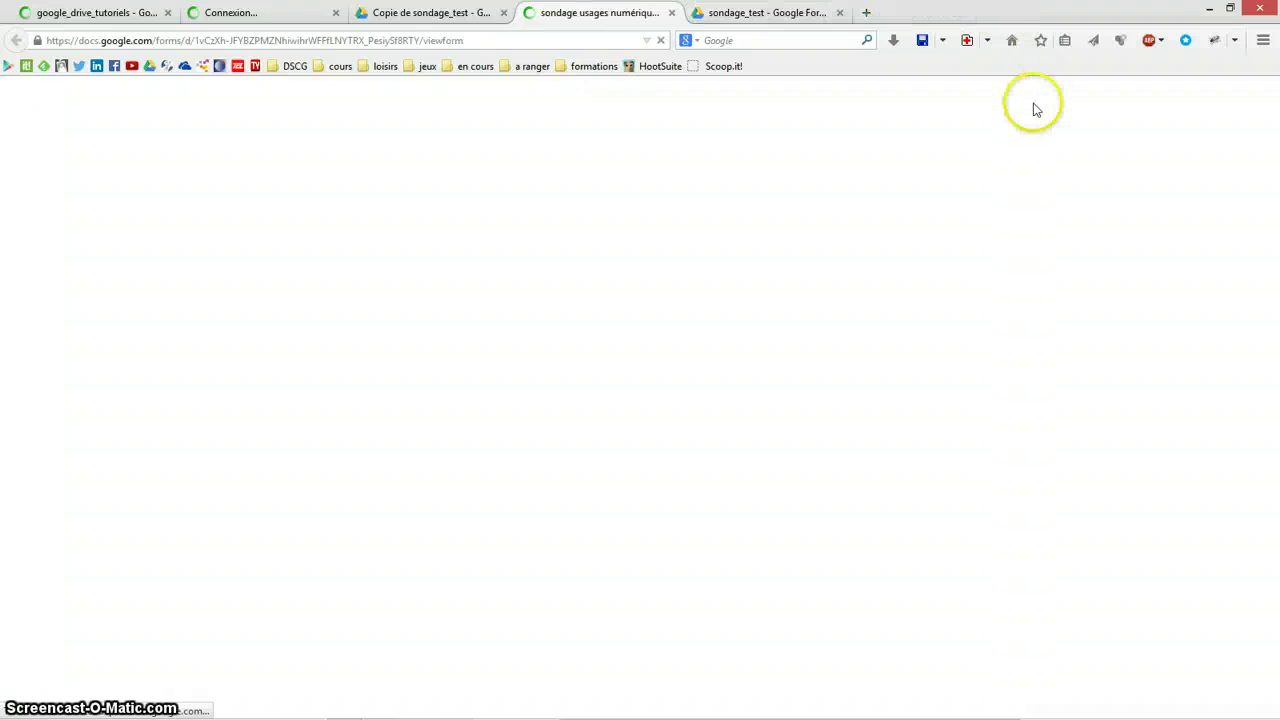
left_click(839, 13)
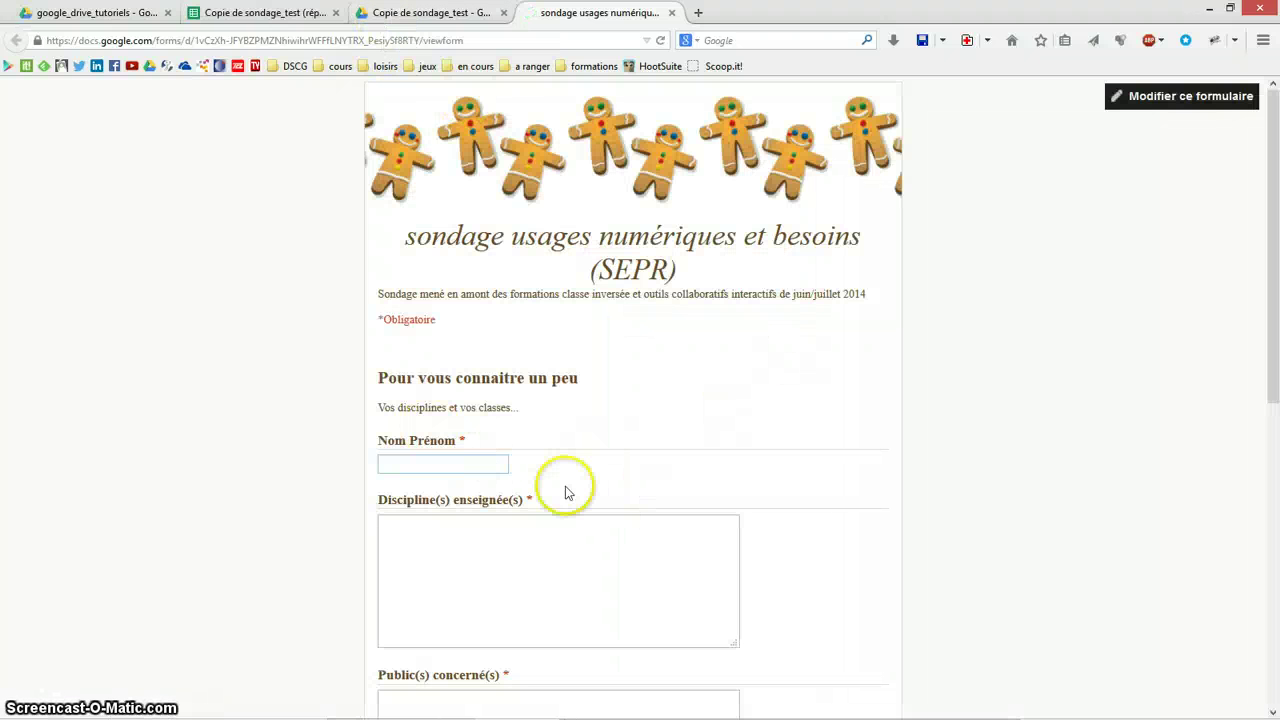
Fill in the live form's Nom Prénom with "test test" and Discipline(s) enseignée(s) with "informatique".
left_click(475, 465)
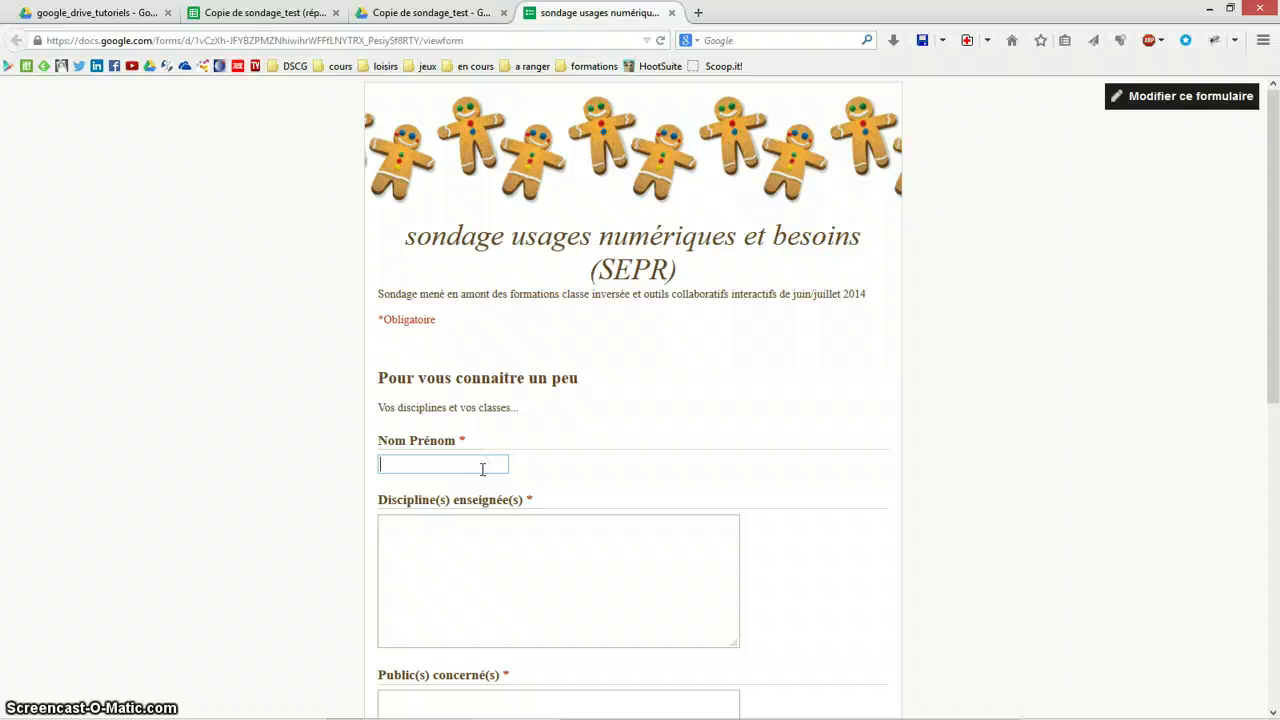
type("te")
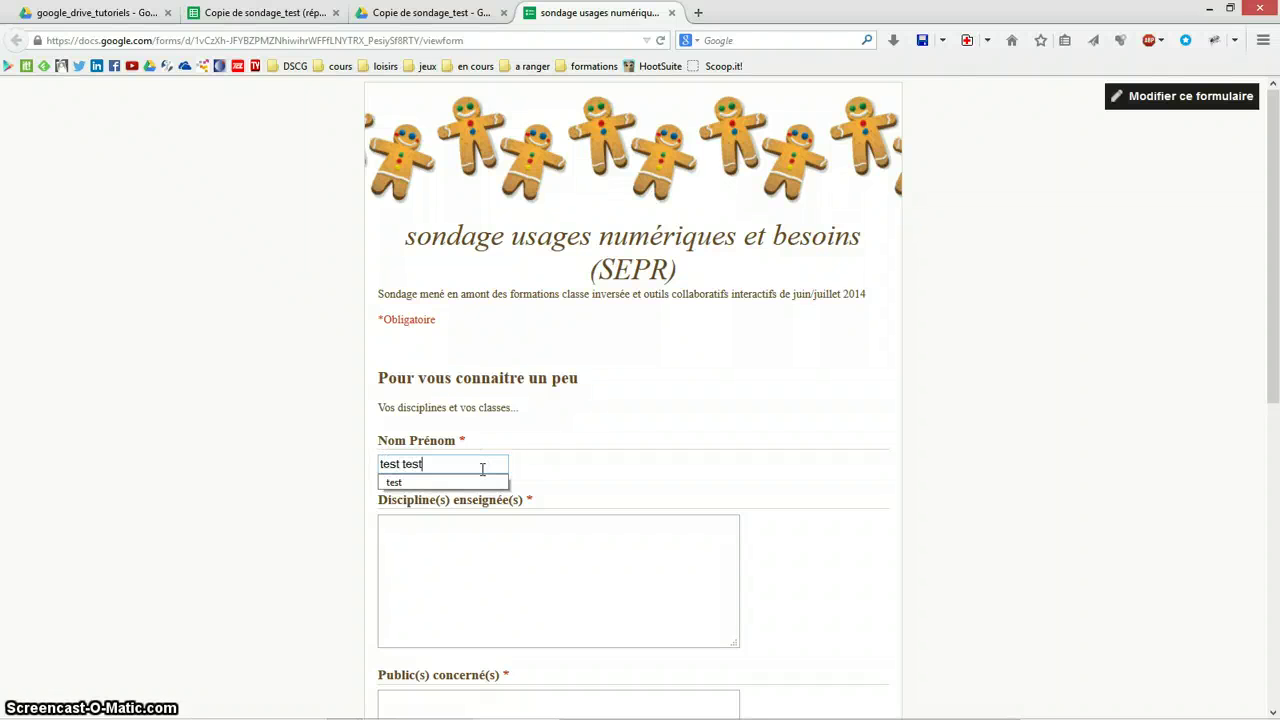
type("st test")
left_click(456, 571)
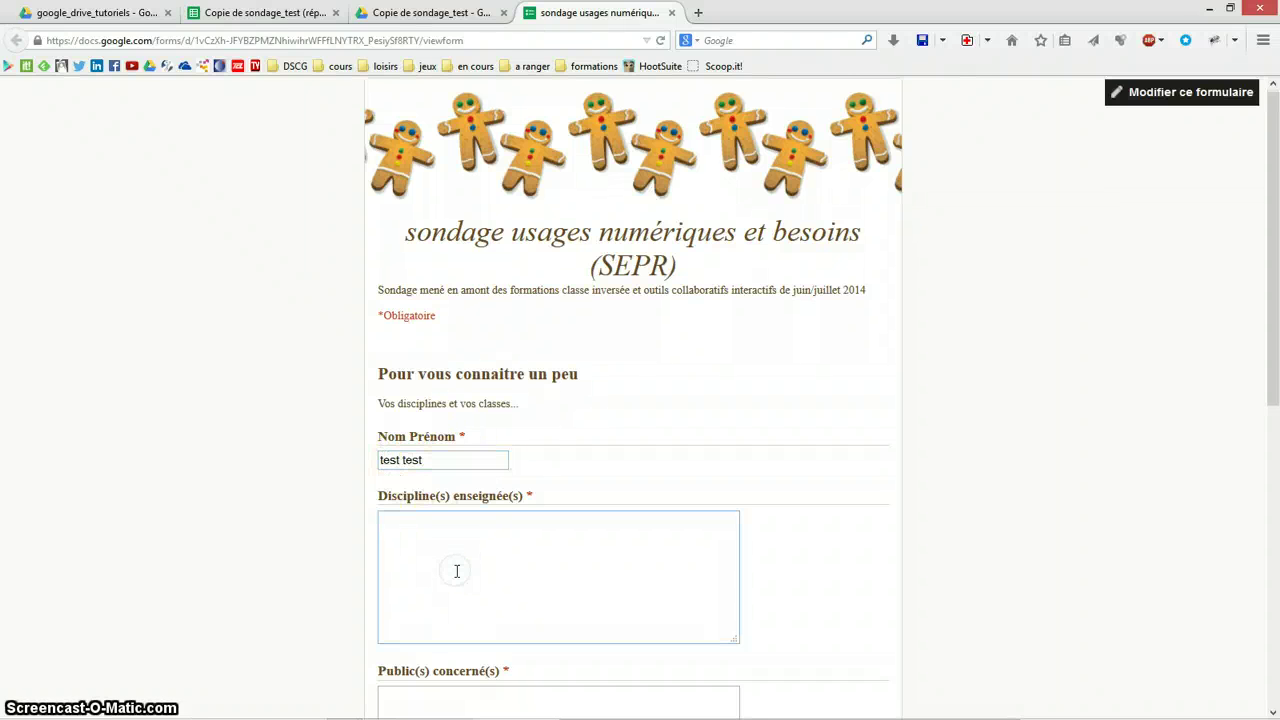
scroll(462, 540, "down", 2)
left_click(471, 394)
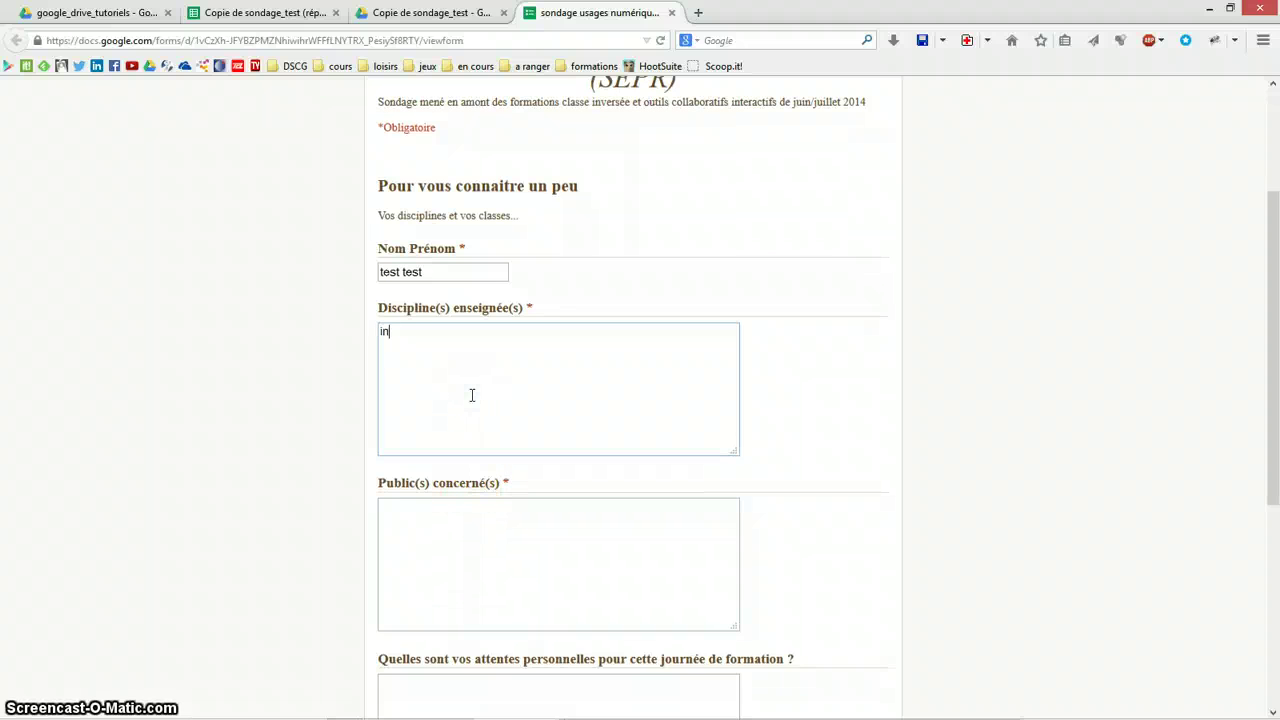
type("informatiqu")
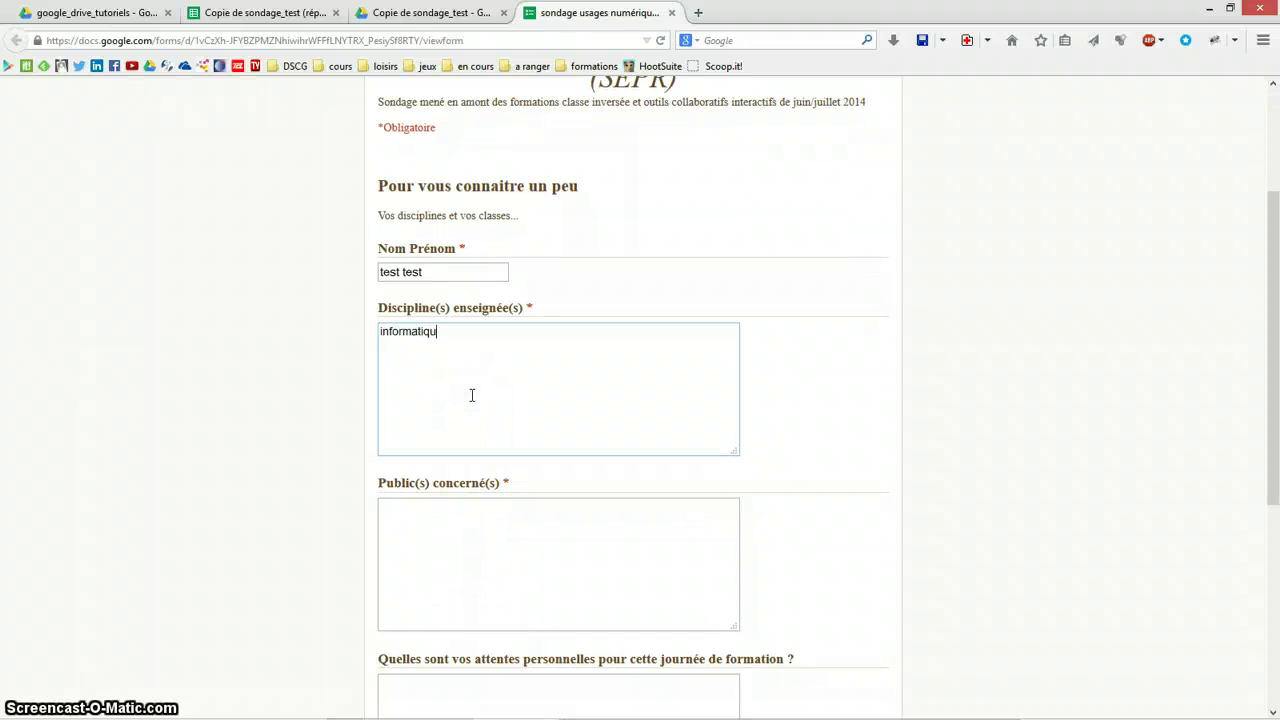
type("e")
Answer Public(s) concerné(s) with "BTS" and the question on personal expectations with "je ne sais pas vraiment".
left_click(470, 514)
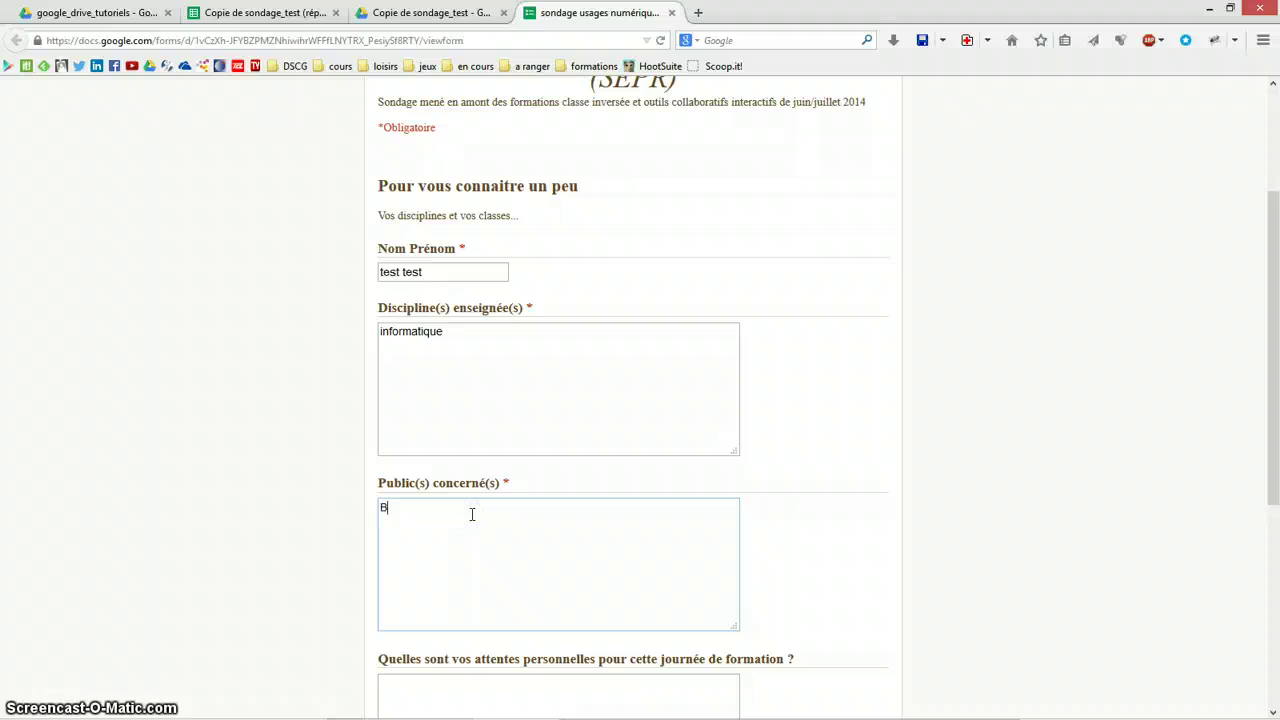
type("BTS")
scroll(494, 606, "down", 2)
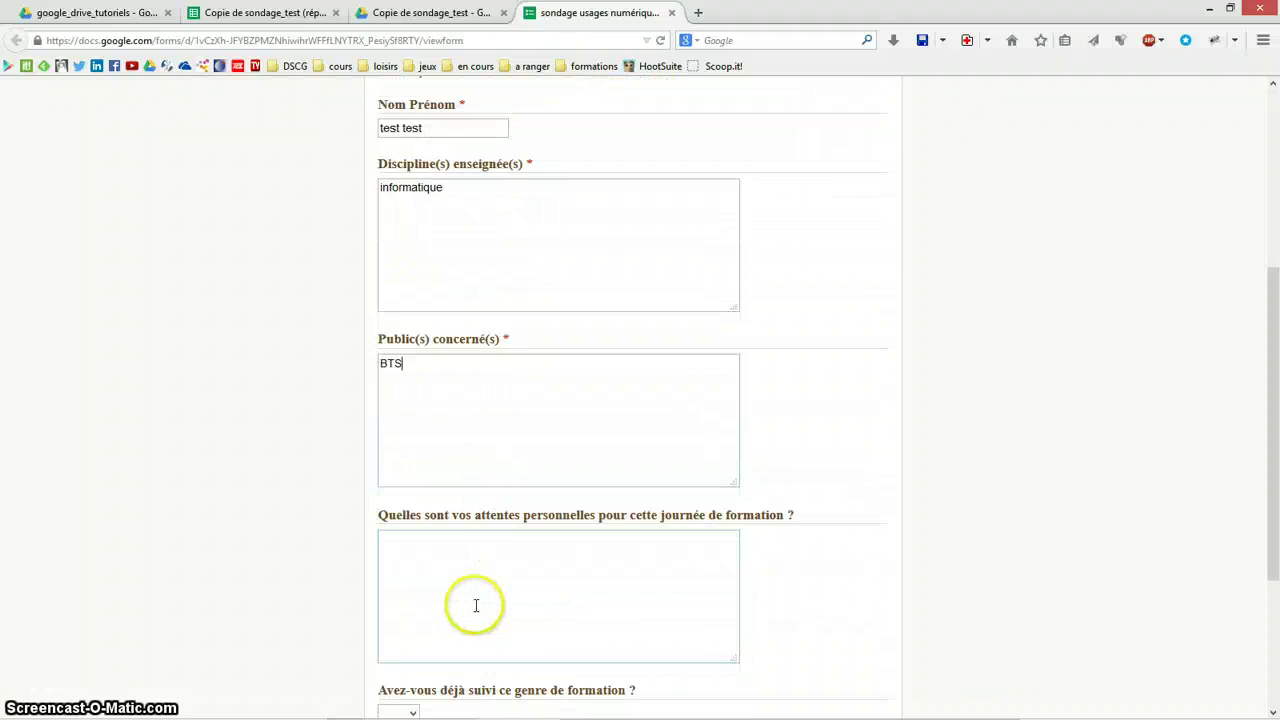
left_click(472, 566)
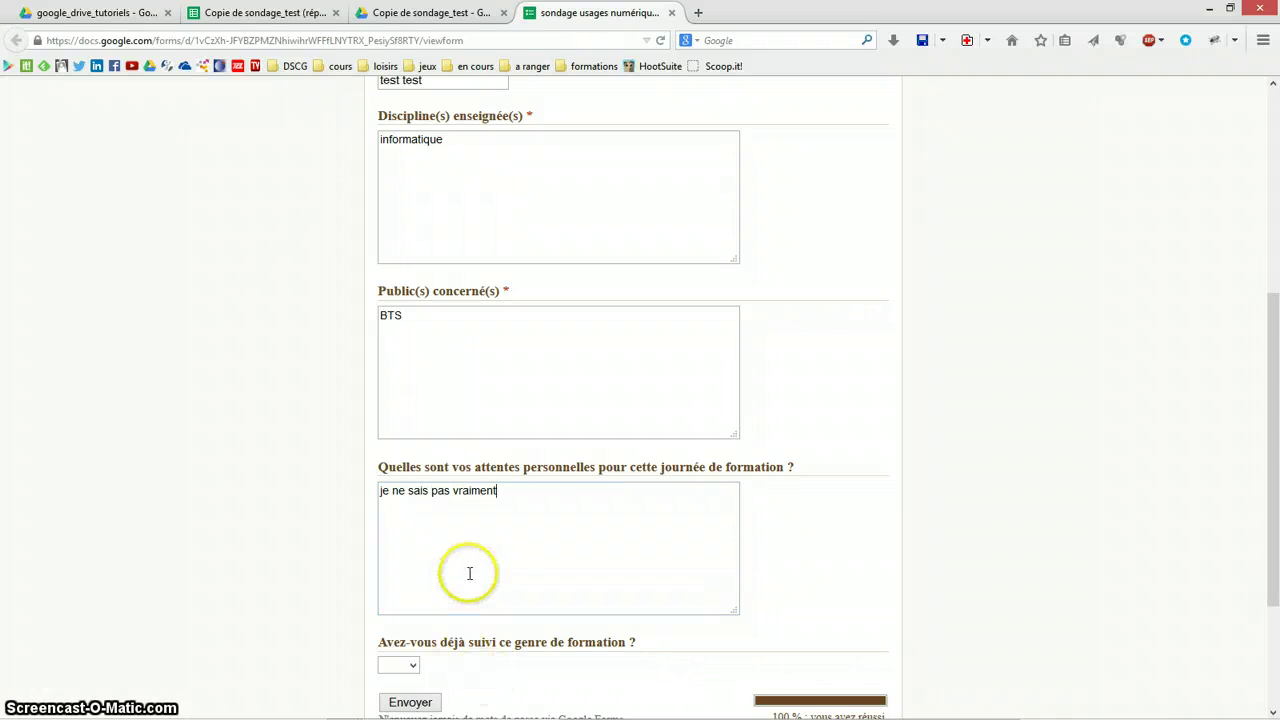
Answer "non" to "Avez-vous déjà suivi ce genre de formation ?" and submit the form.
scroll(564, 583, "down", 1)
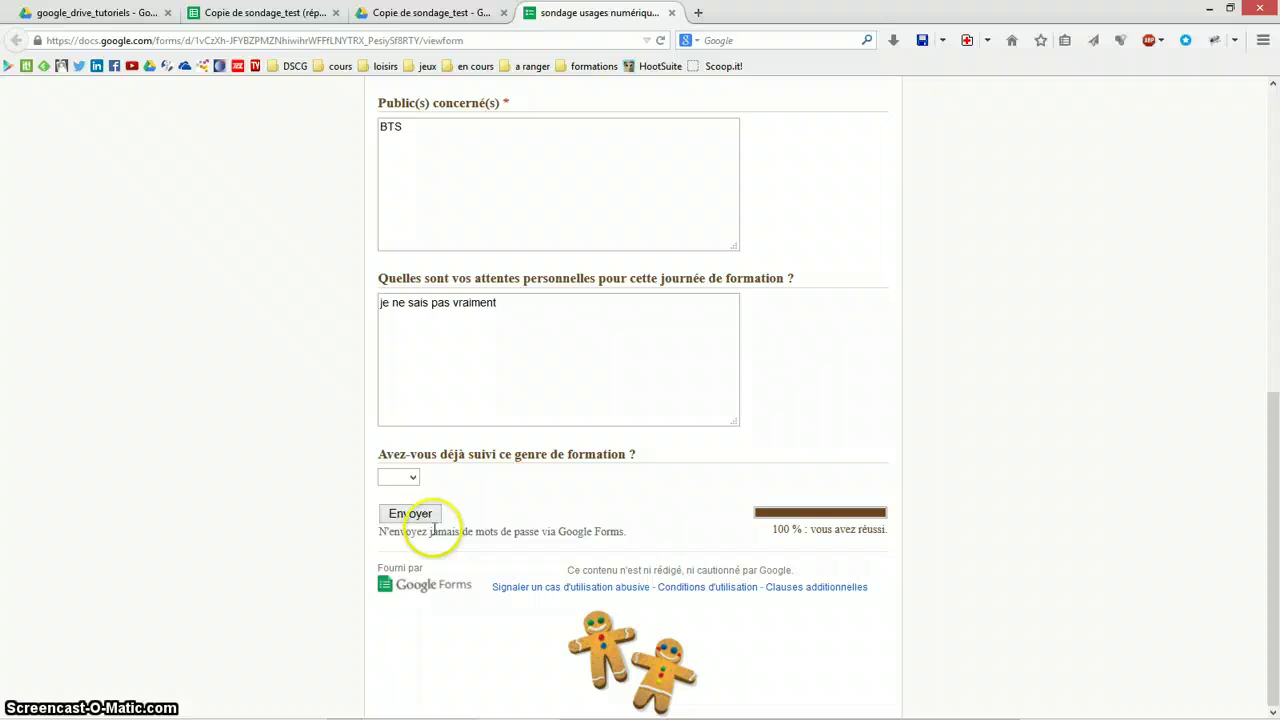
left_click(405, 477)
left_click(392, 517)
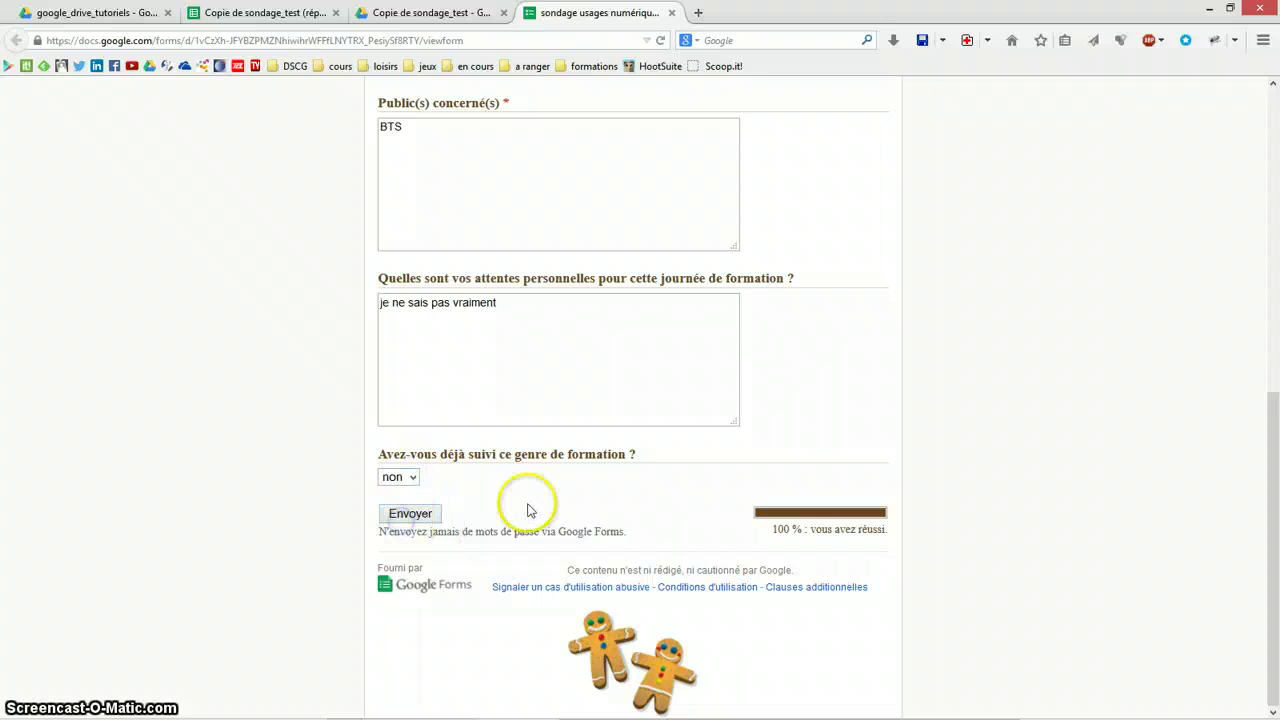
left_click(422, 519)
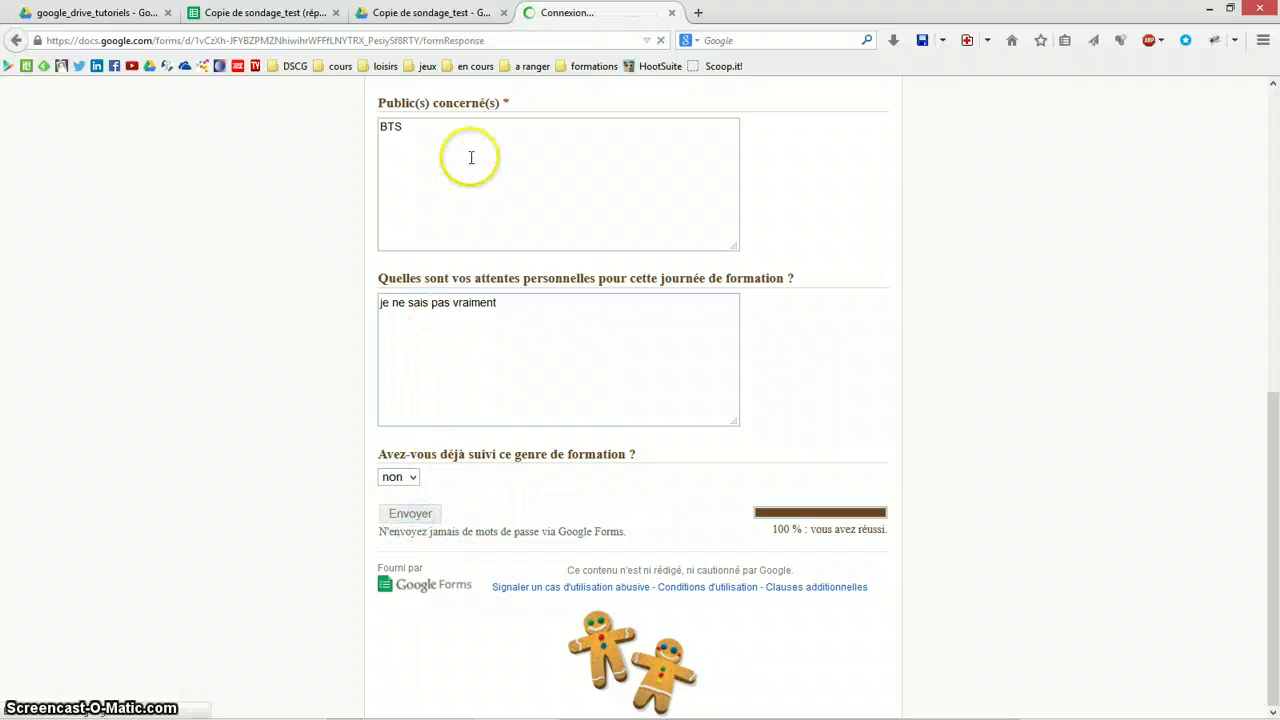
Check the submitted answers in the Copie de sondage_test (réponses) spreadsheet and view the google_drive_tutoriels folder in Drive.
left_click(257, 13)
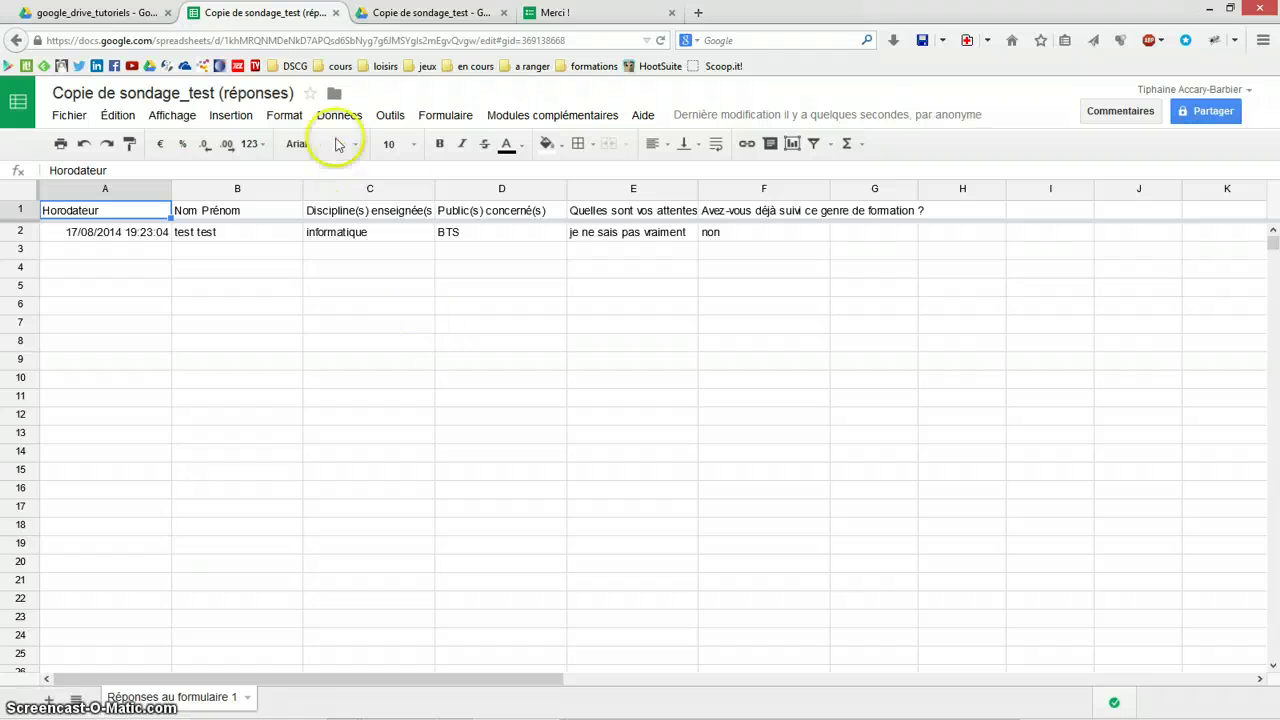
left_click(113, 20)
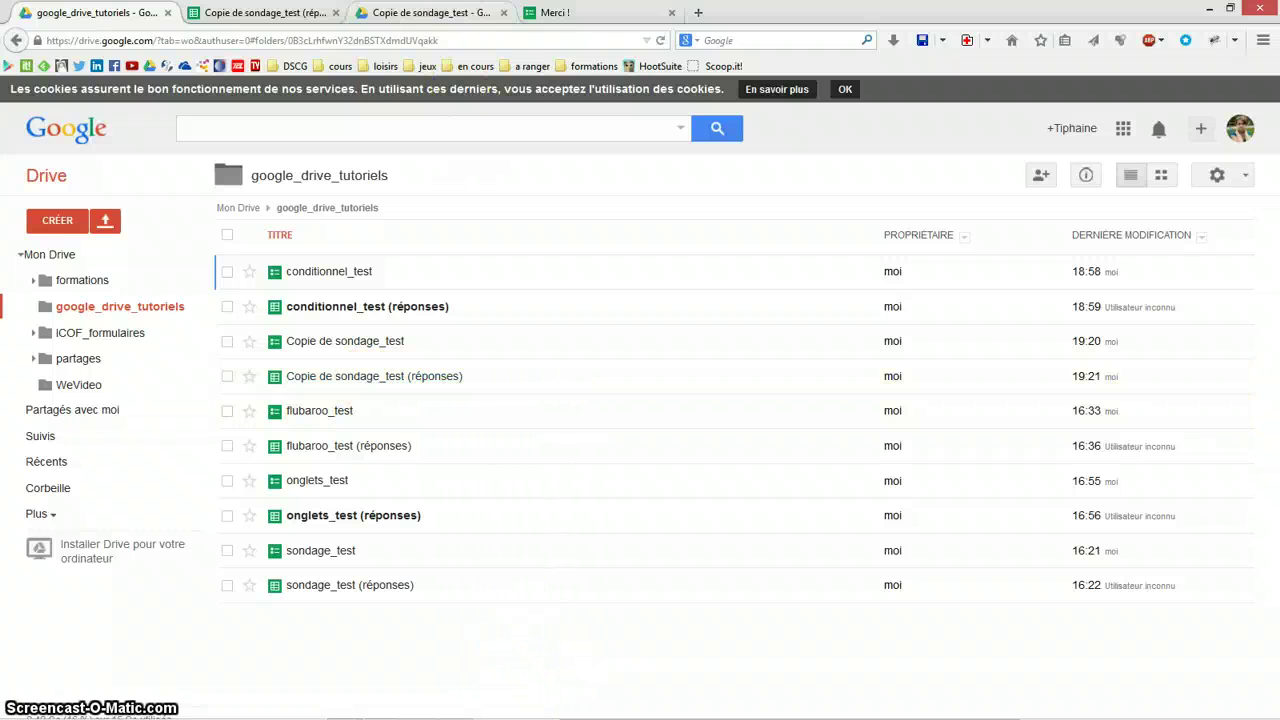
Add a "Texte de paragraphe" question titled "Depuis combien d'année enseignez-vous ?" at the end of the Copie de sondage_test form.
left_click(440, 14)
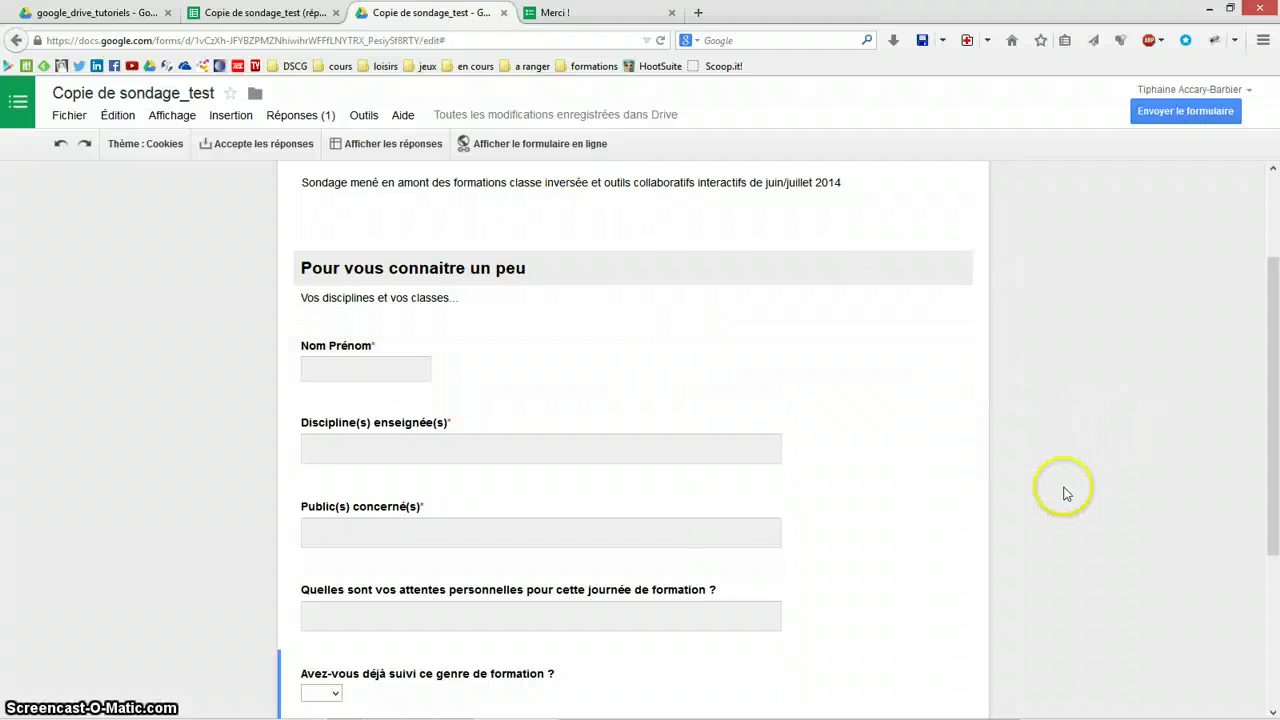
scroll(1065, 492, "down", 2)
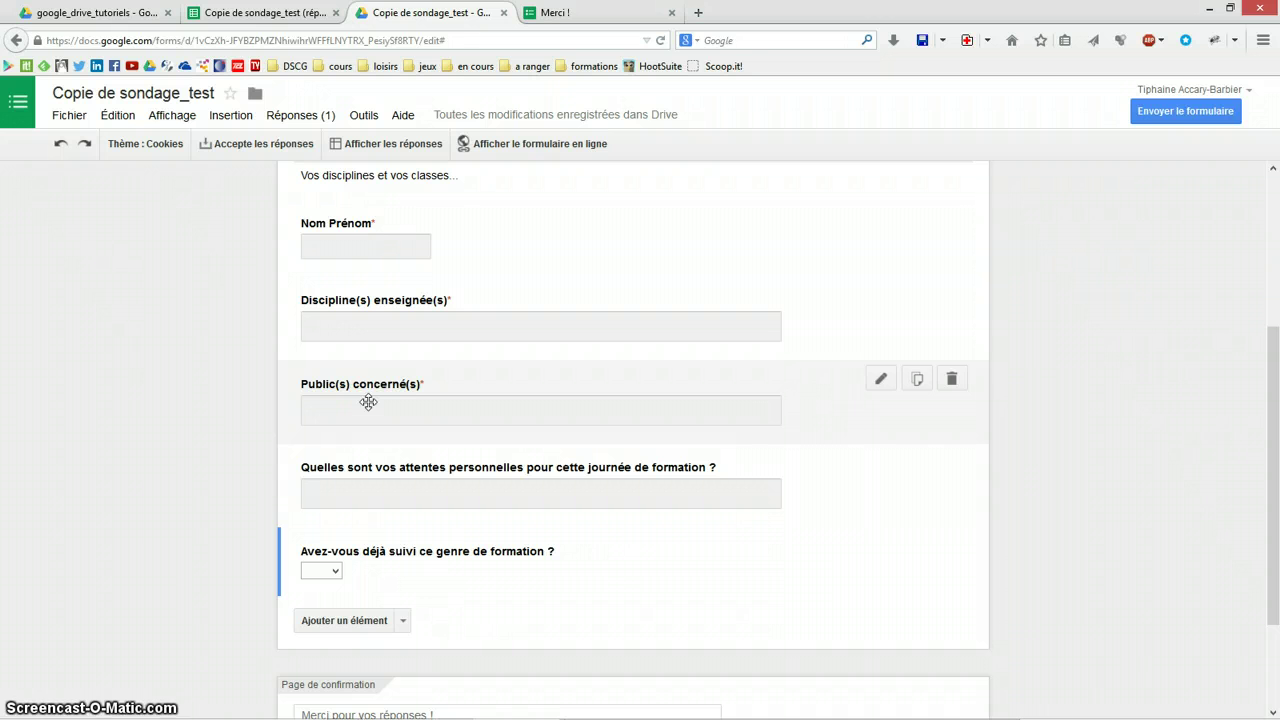
left_click_drag(368, 401, 316, 360)
left_click(400, 622)
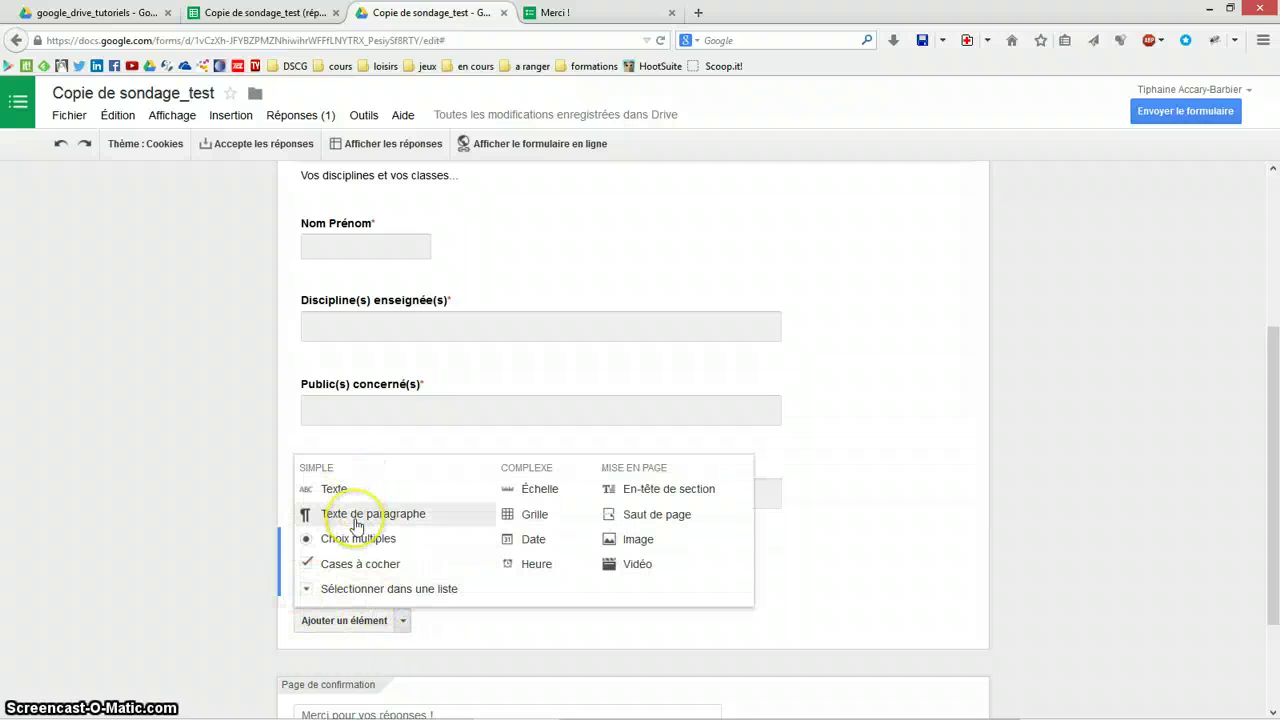
left_click(356, 524)
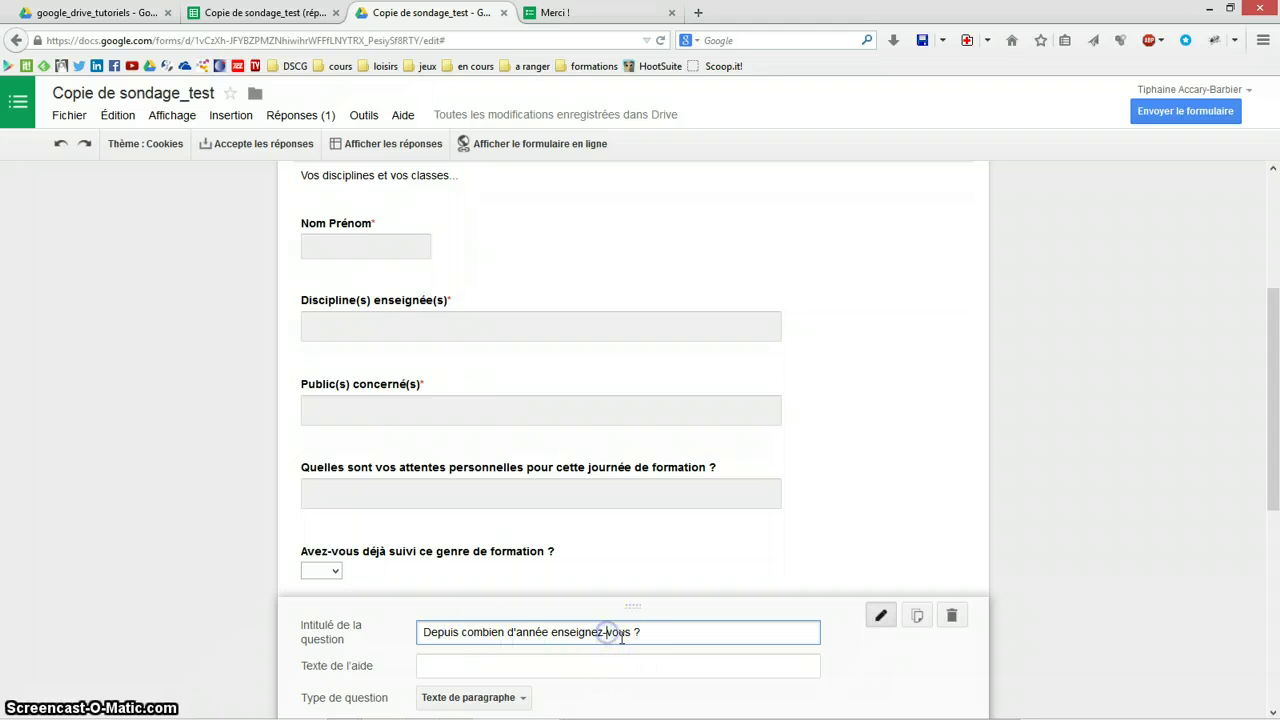
Correct the new question's title to "Depuis combien d'années enseignez vous ?" and validate the question.
scroll(686, 614, "down", 1)
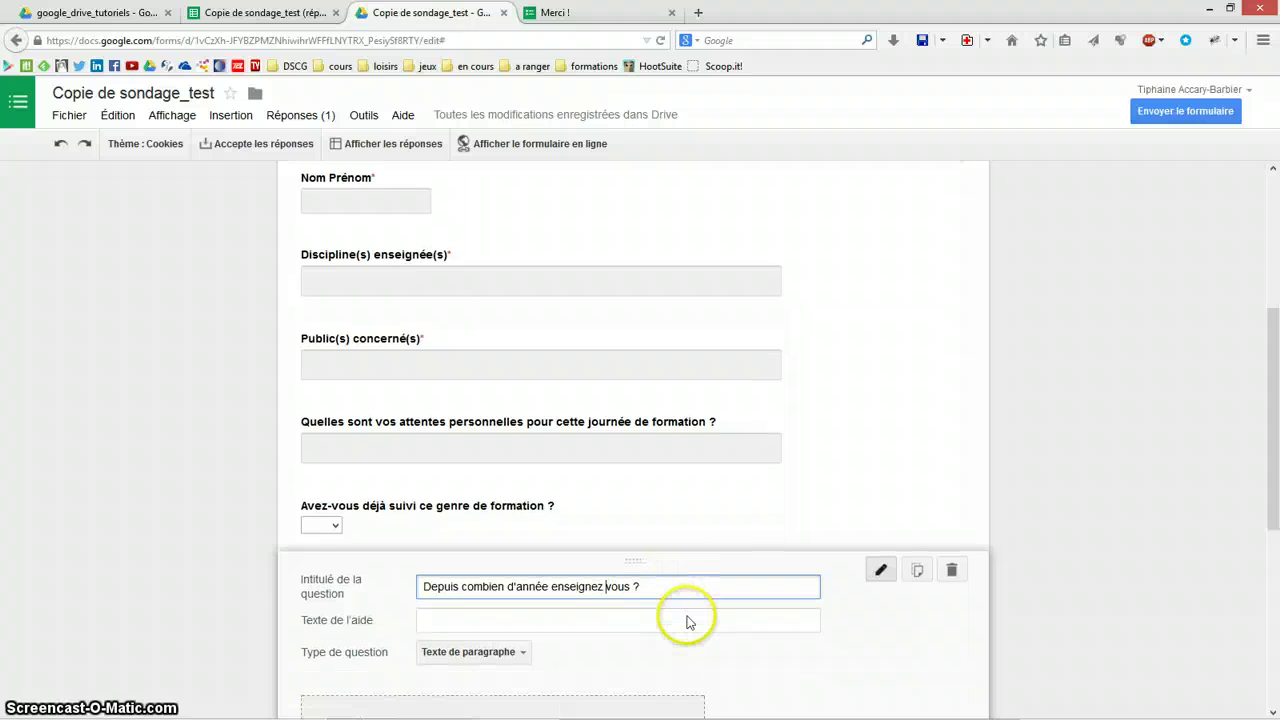
left_click(553, 550)
type("s")
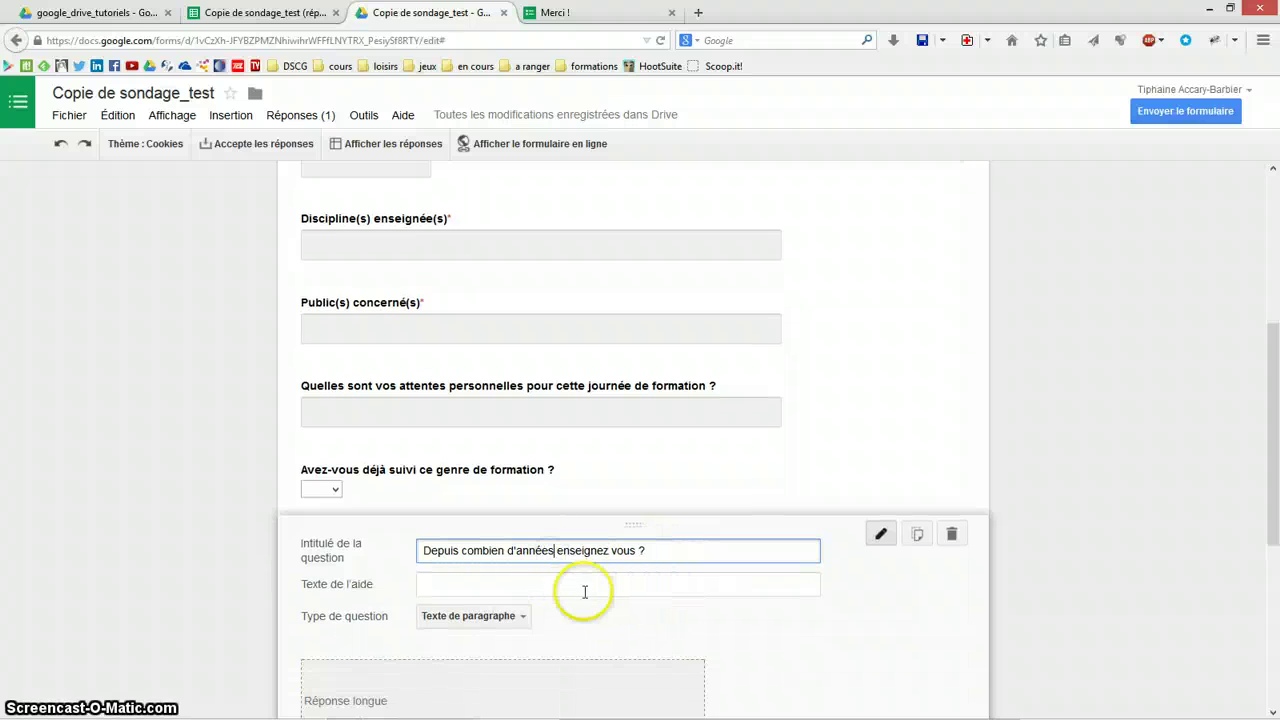
scroll(634, 623, "down", 2)
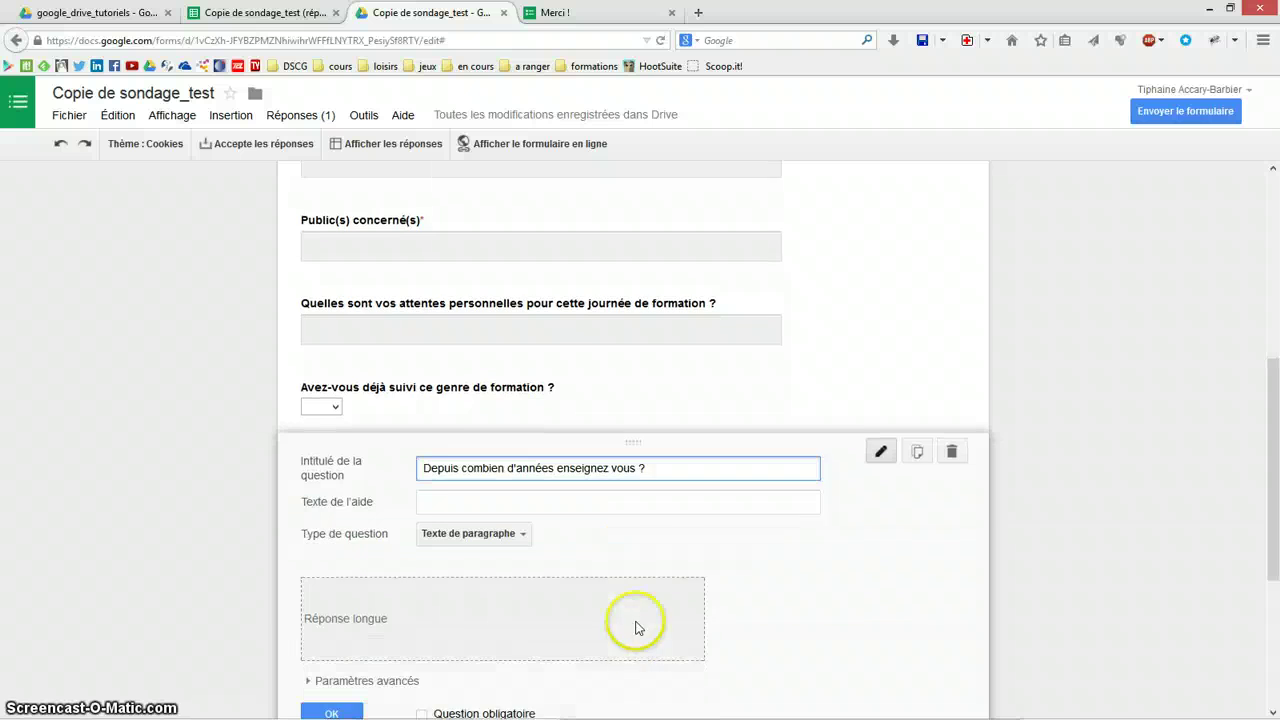
left_click(331, 636)
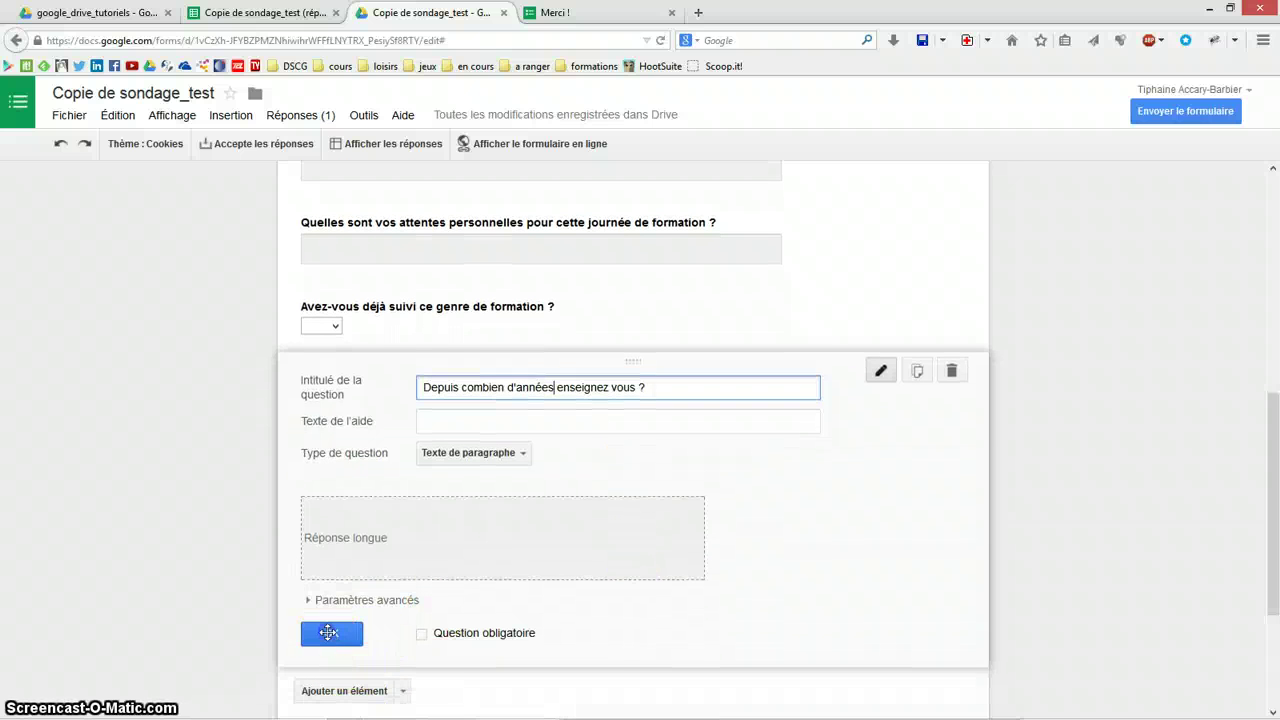
Move the "Depuis combien d'années enseignez vous ?" question directly below Nom Prénom.
left_click_drag(342, 408, 353, 253)
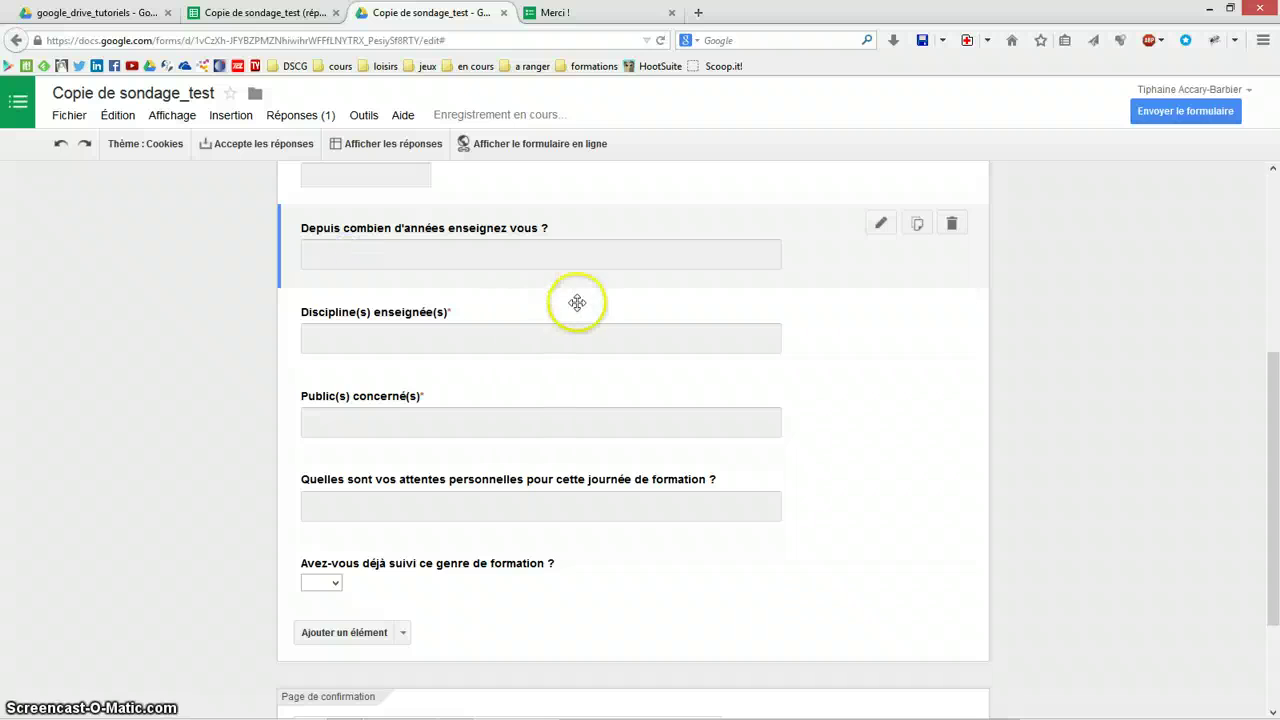
scroll(577, 300, "up", 1)
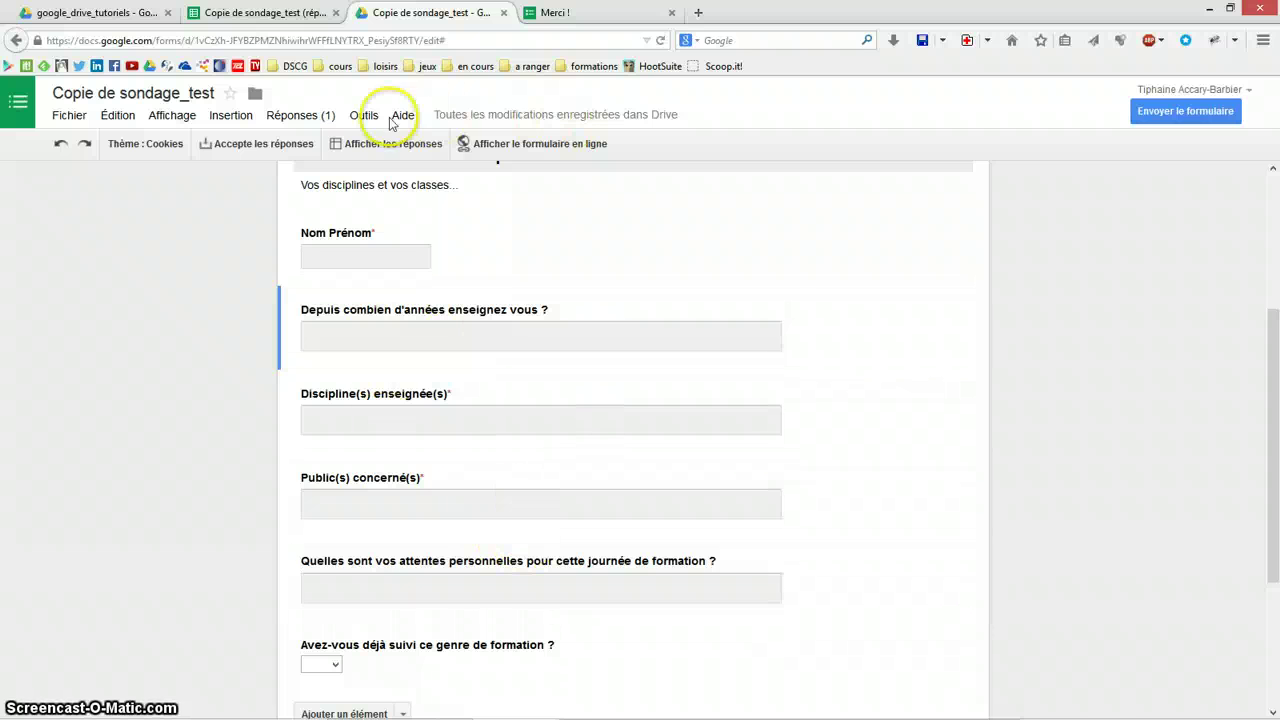
Compare the column order in the Copie de sondage_test (réponses) spreadsheet with the form's question order and view the response options.
left_click(266, 14)
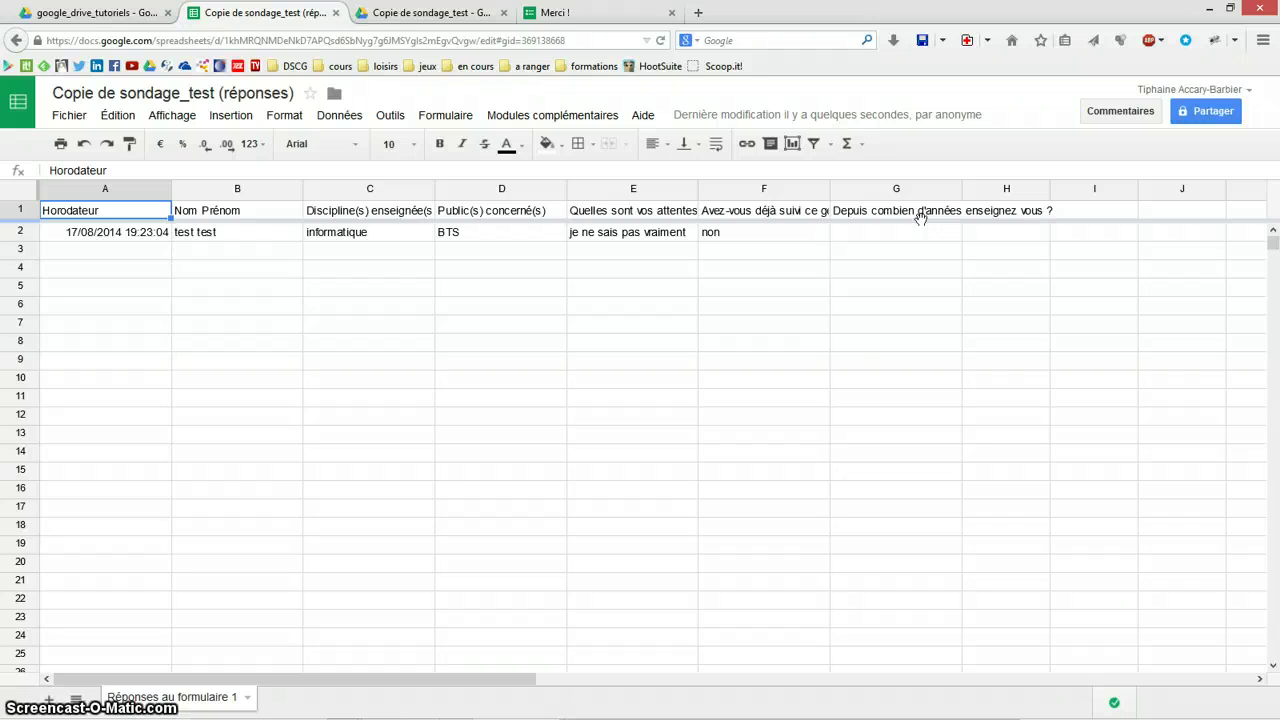
left_click(406, 14)
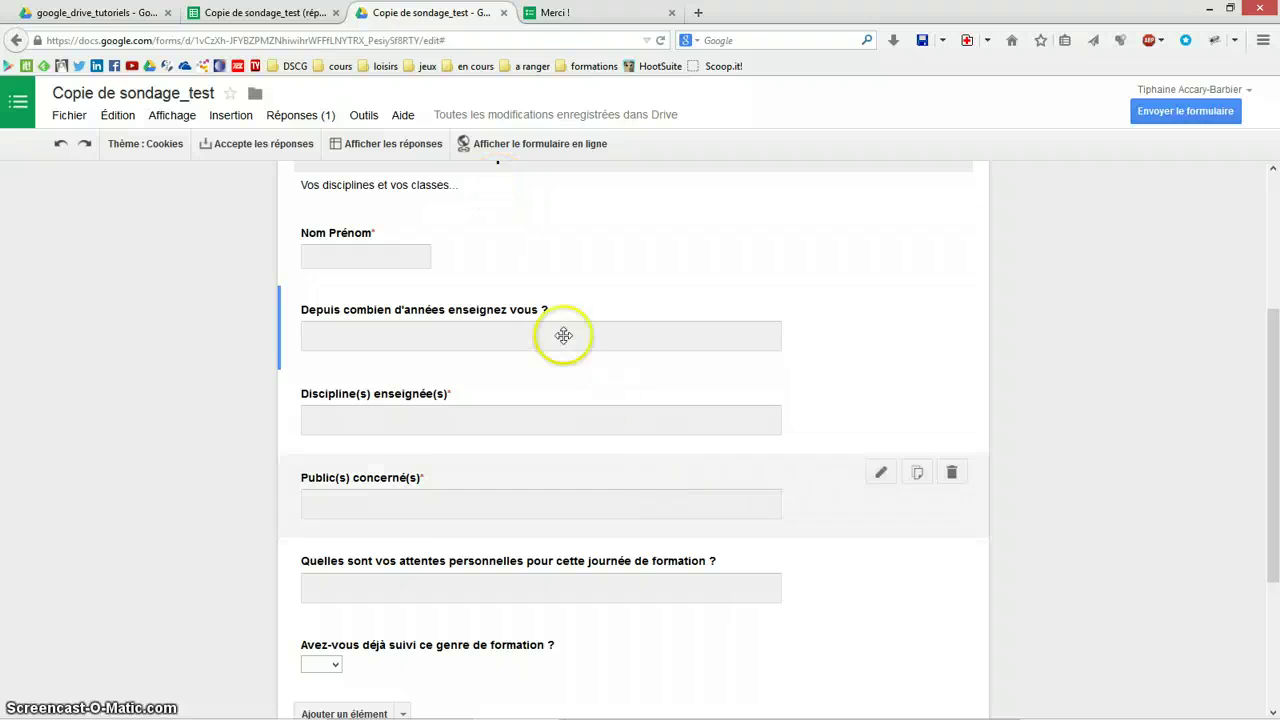
left_click(298, 115)
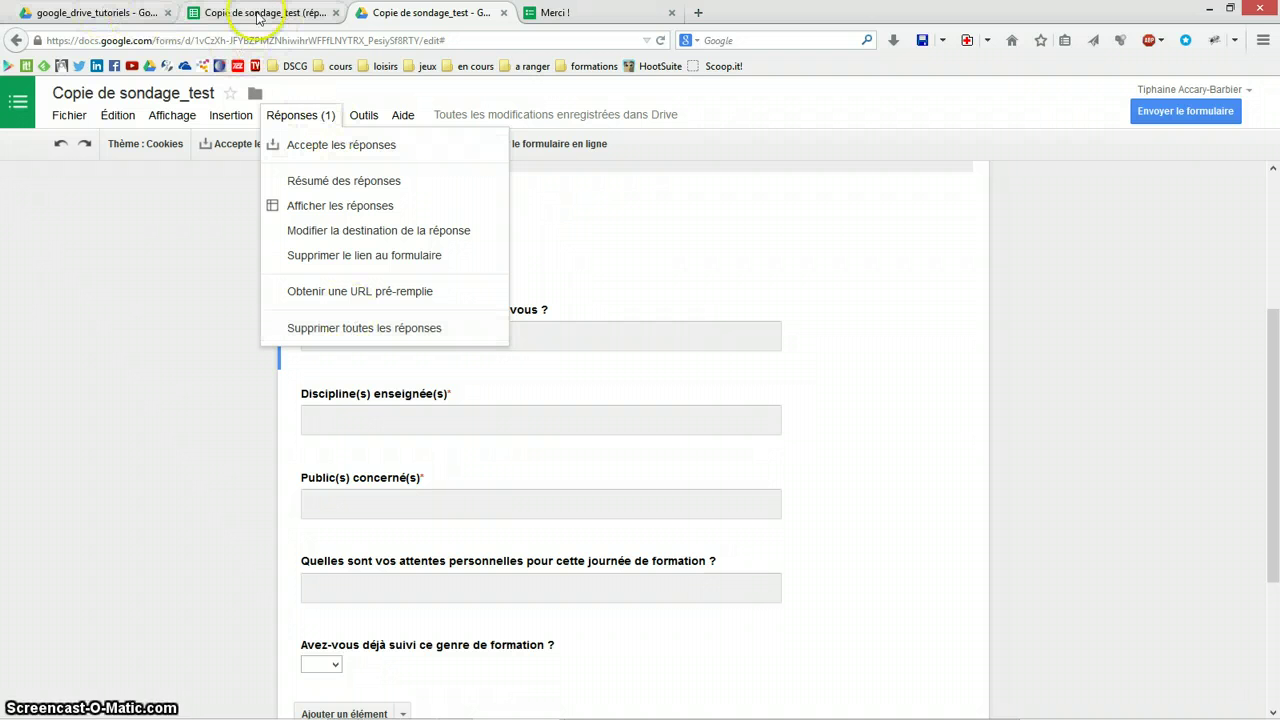
left_click(295, 16)
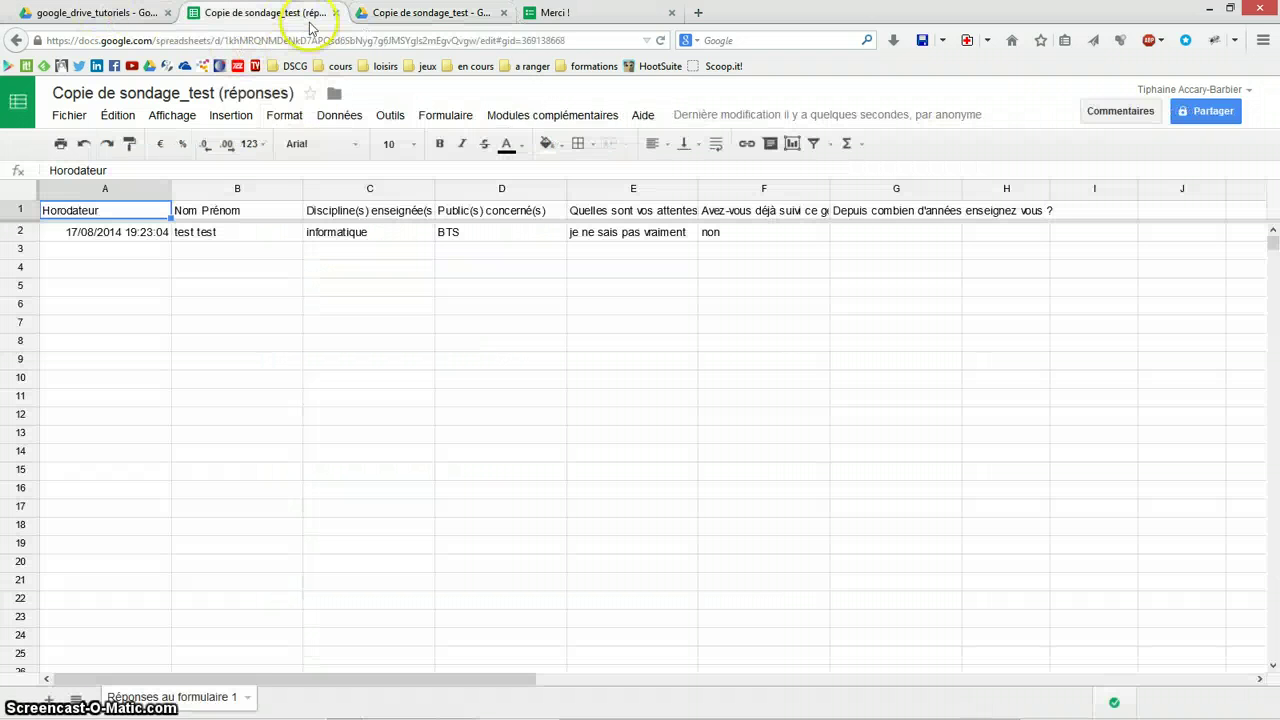
Close the Copie de sondage_test (réponses) spreadsheet, move it to the trash in Drive and return to the Copie de sondage_test form.
left_click(336, 14)
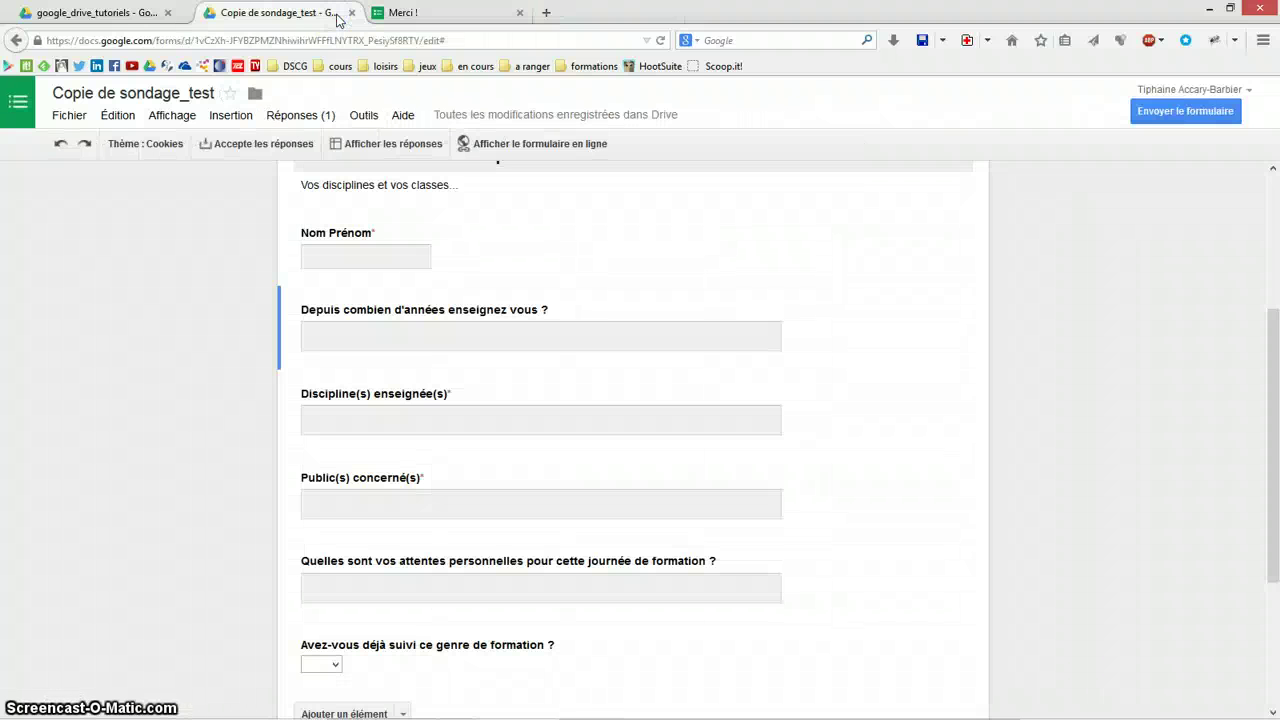
left_click(129, 12)
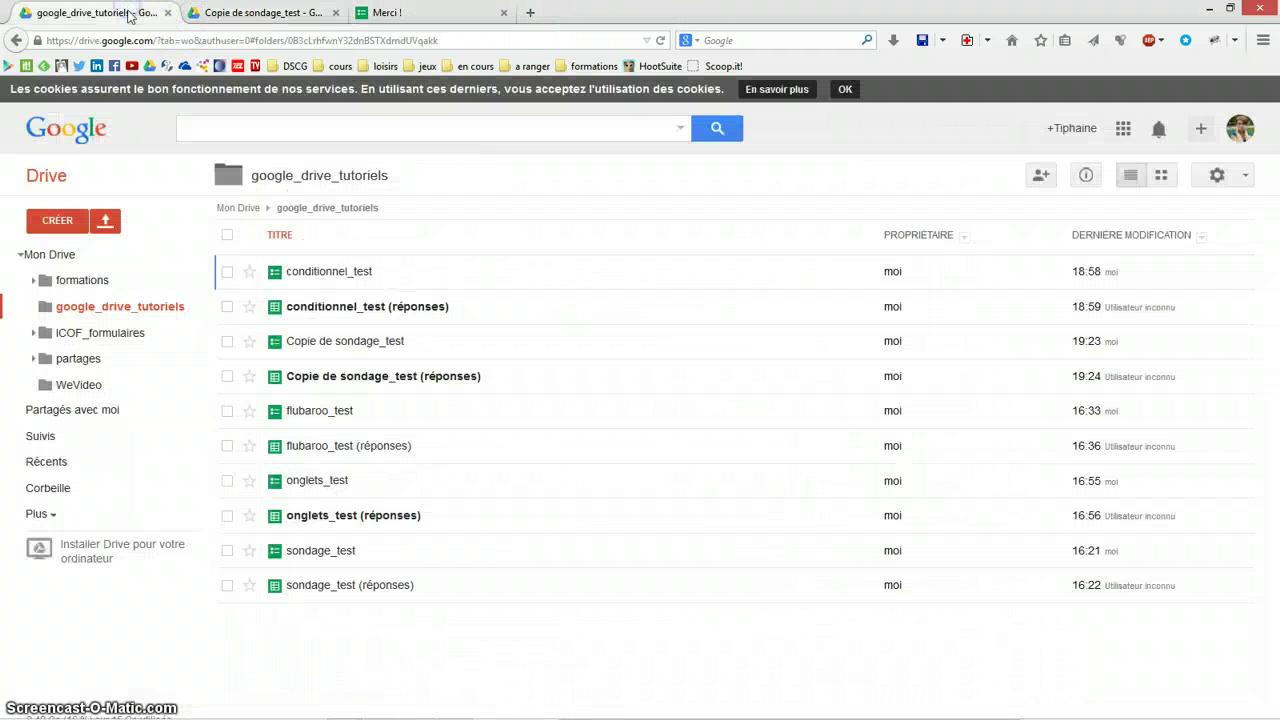
right_click(344, 378)
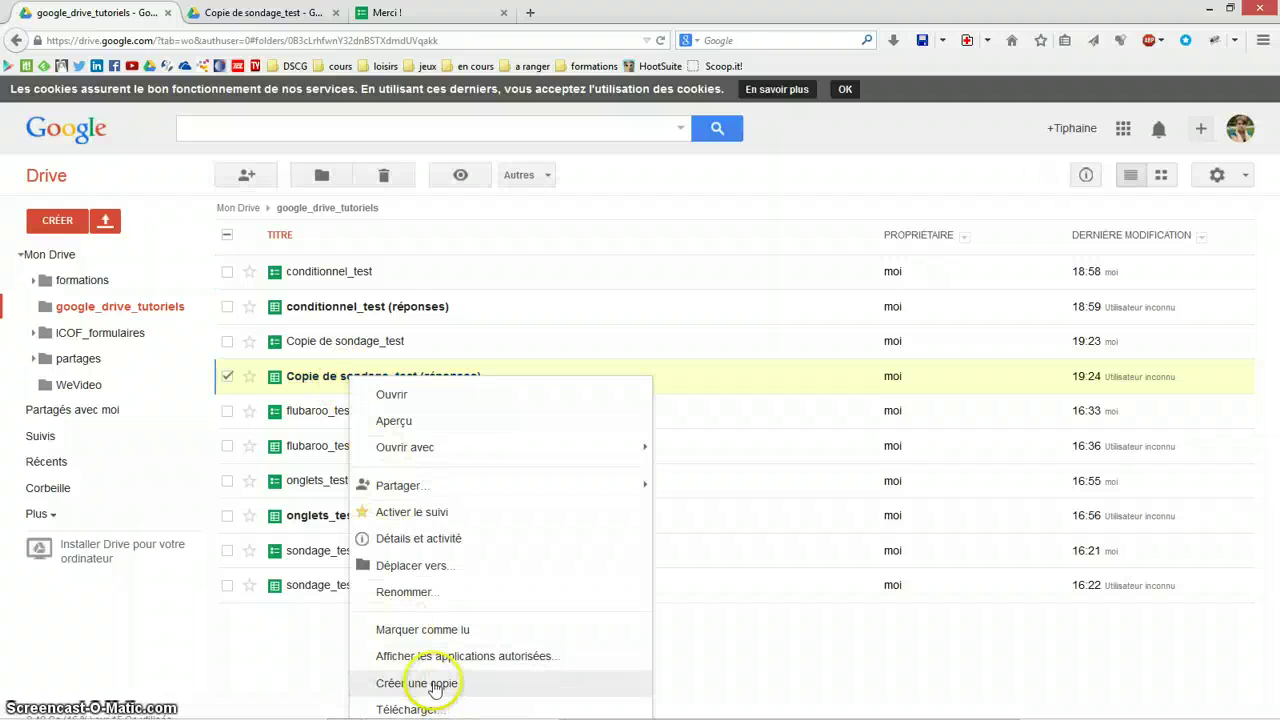
left_click(381, 179)
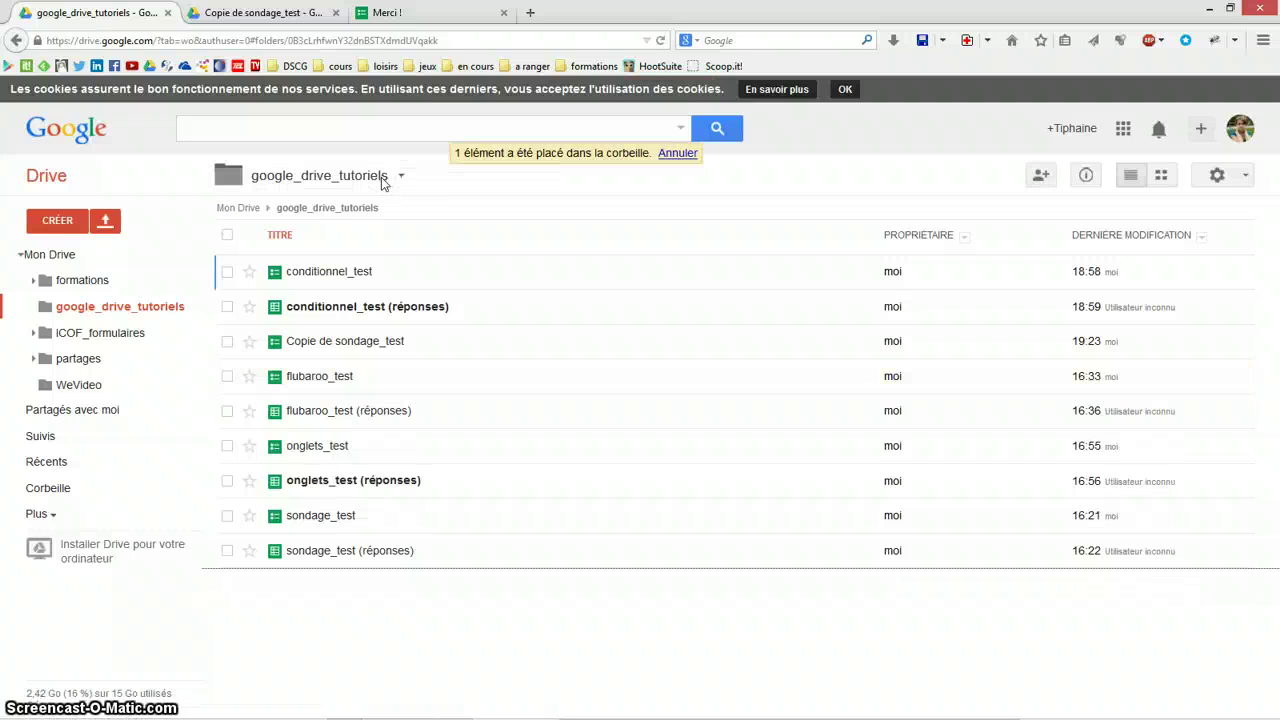
left_click(287, 13)
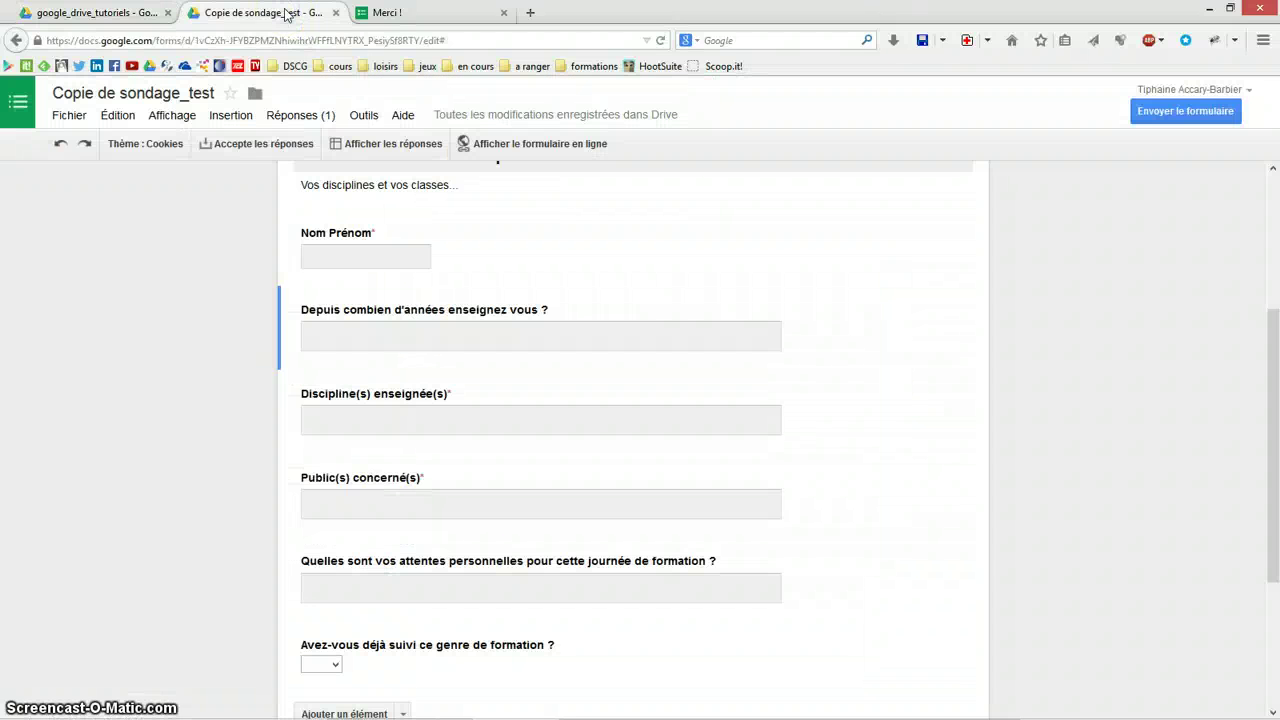
Change the form's response destination to a new spreadsheet named "Copie2 de sondage_test (réponses)".
left_click(298, 115)
left_click(370, 231)
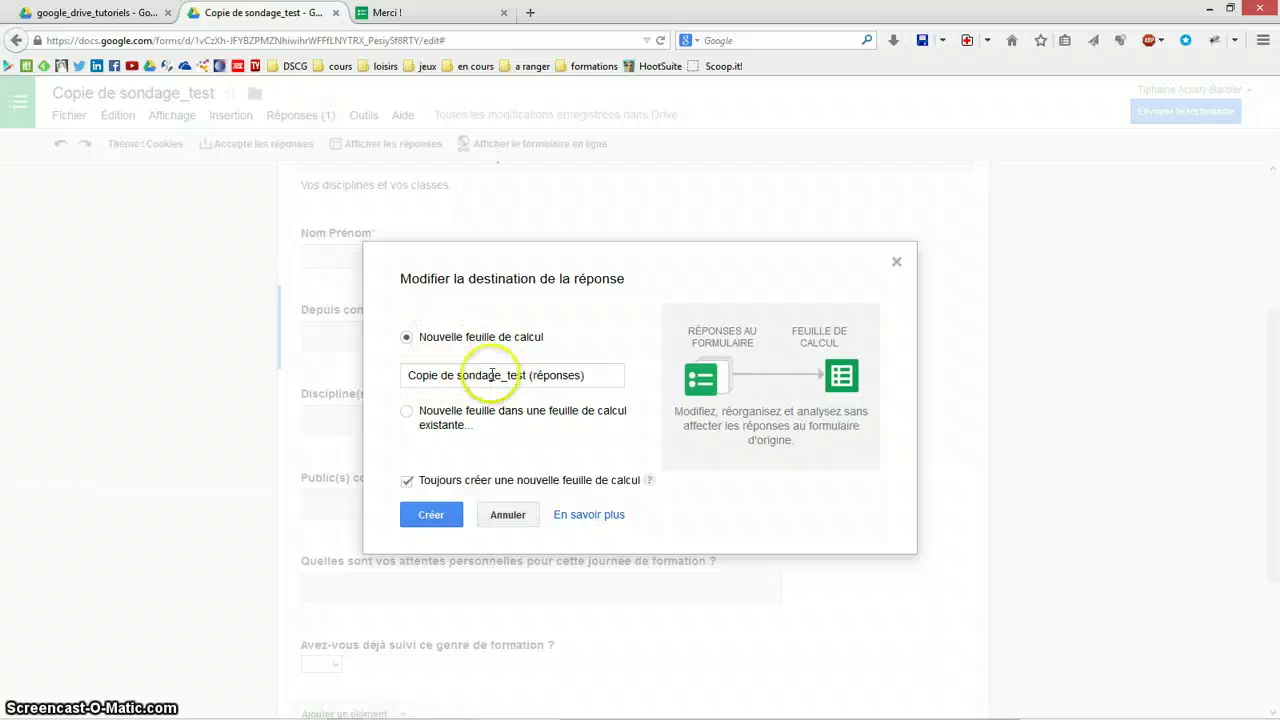
left_click(437, 376)
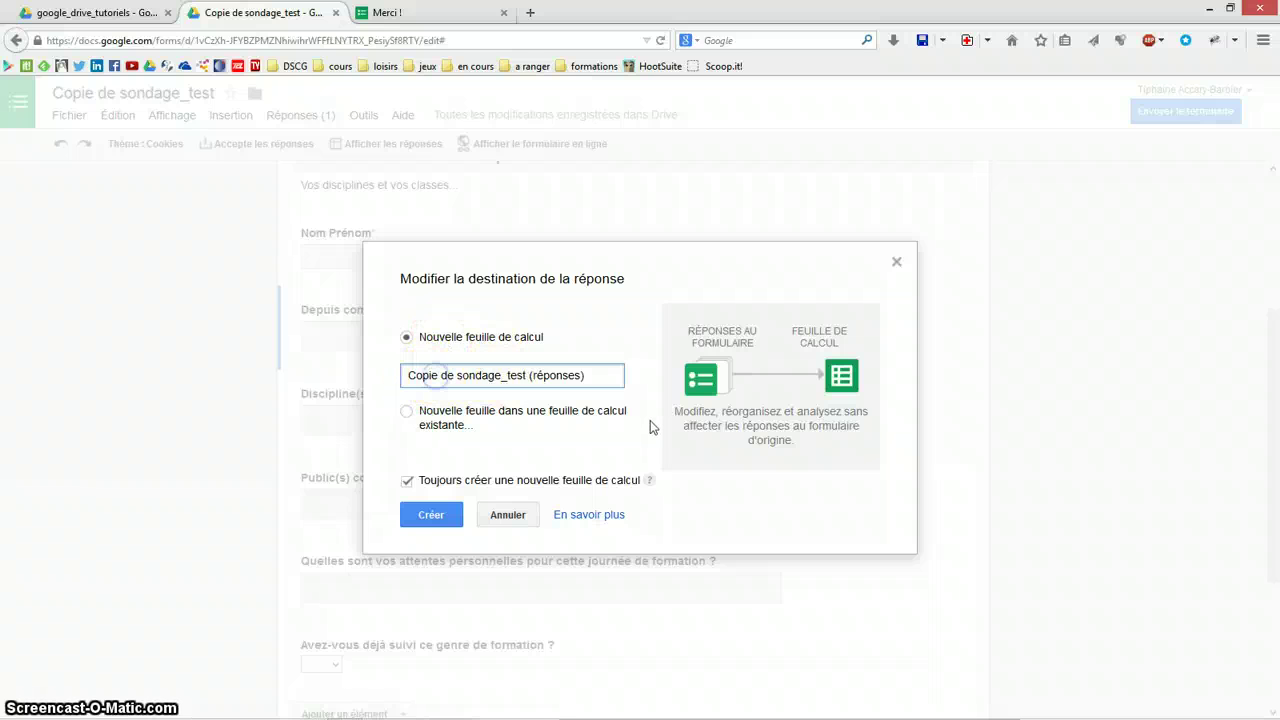
type("2")
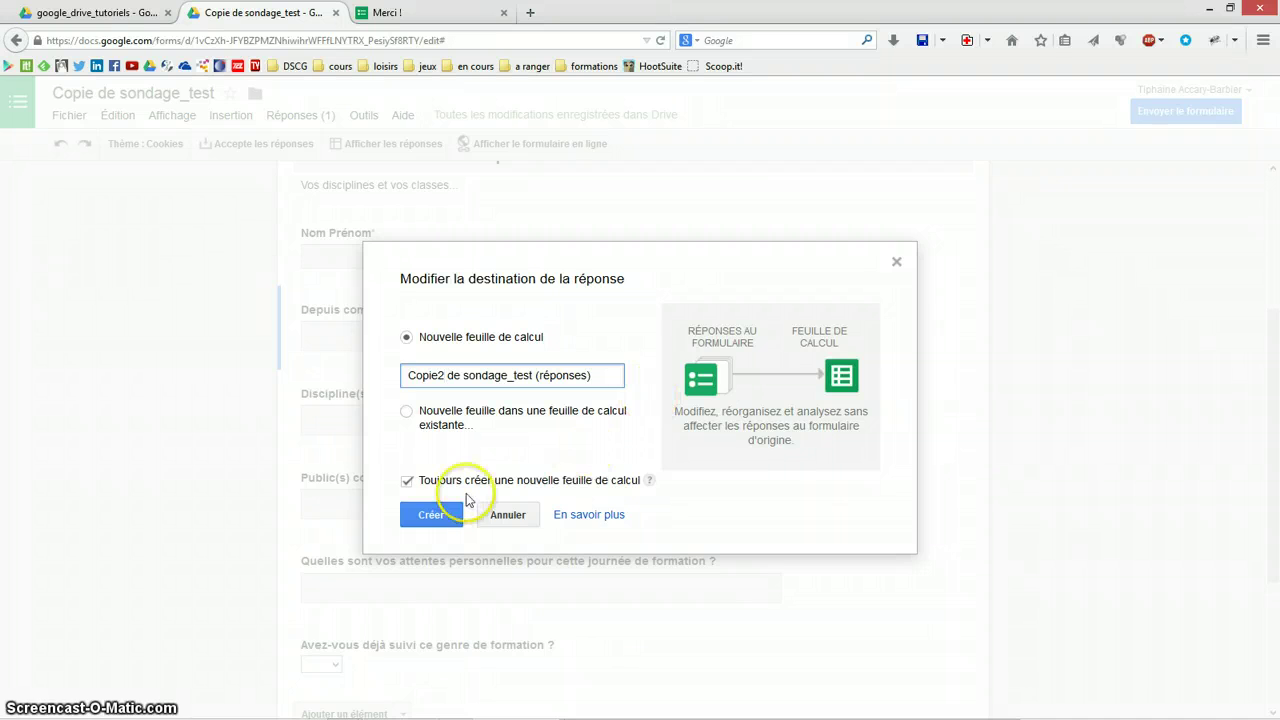
left_click(436, 518)
left_click(424, 403)
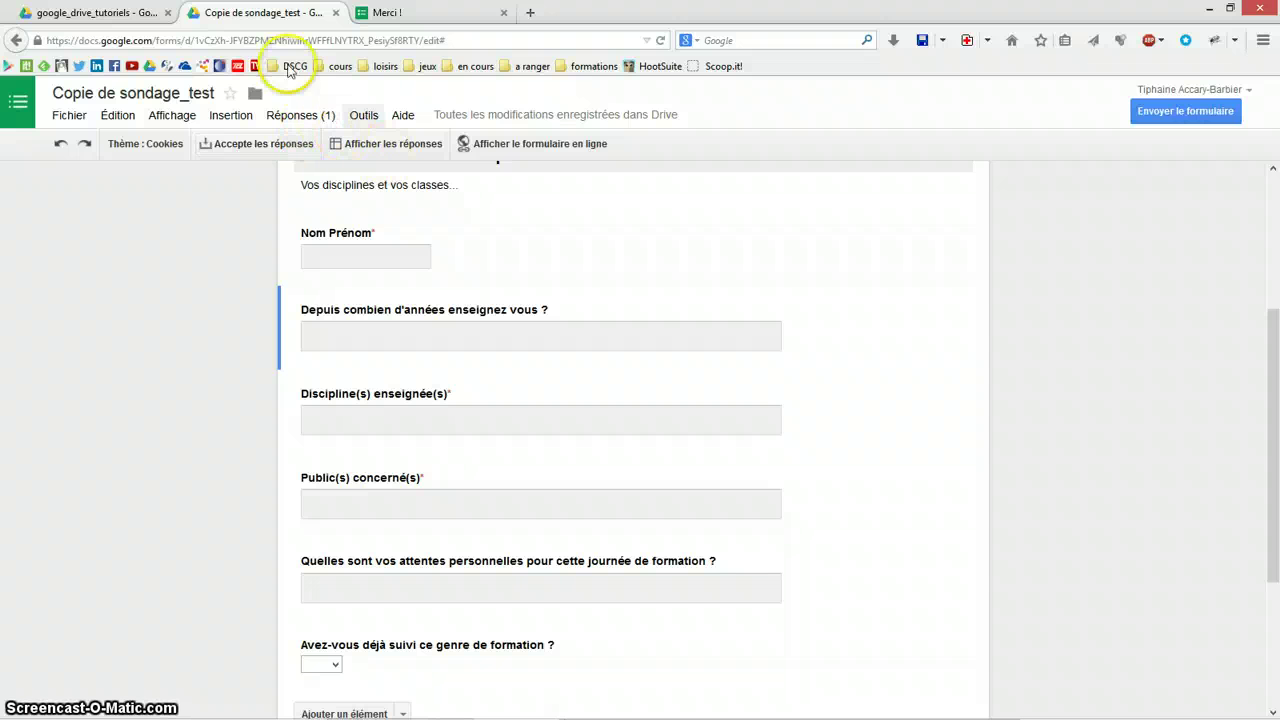
Refresh the google_drive_tutoriels folder in Drive, open Copie2 de sondage_test (réponses) and check its column order and the recorded response.
left_click(88, 13)
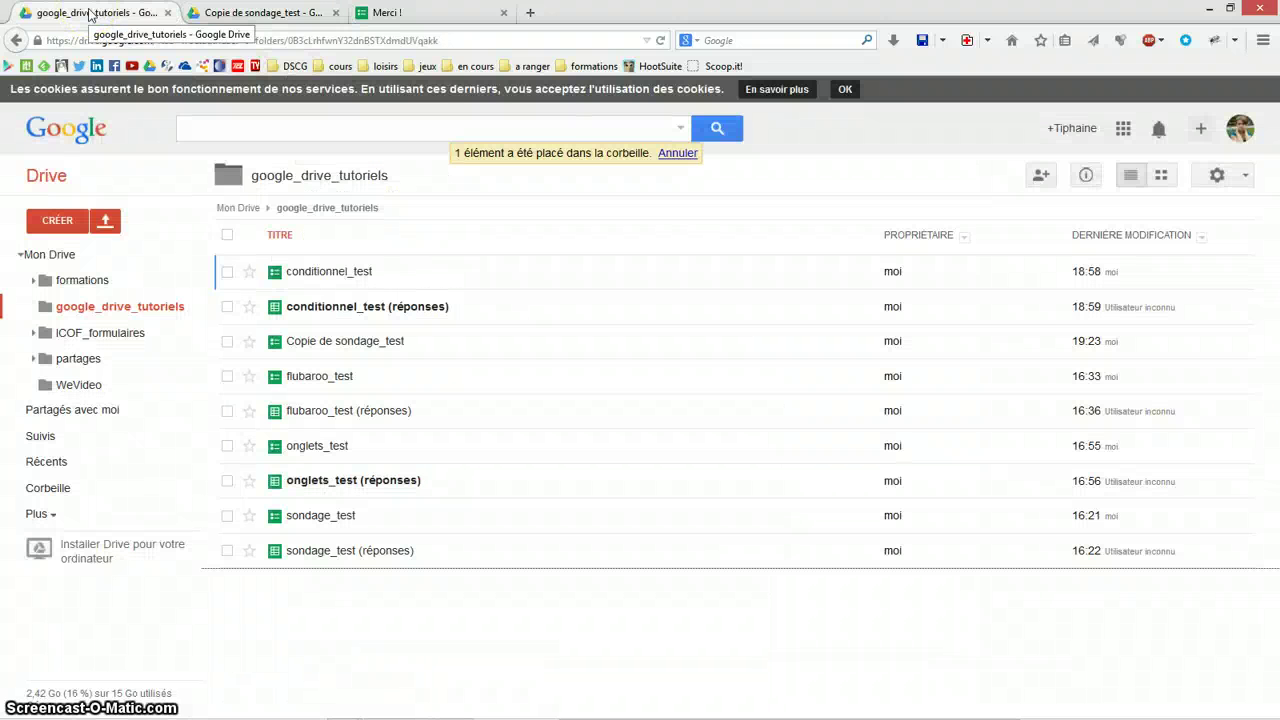
left_click(660, 40)
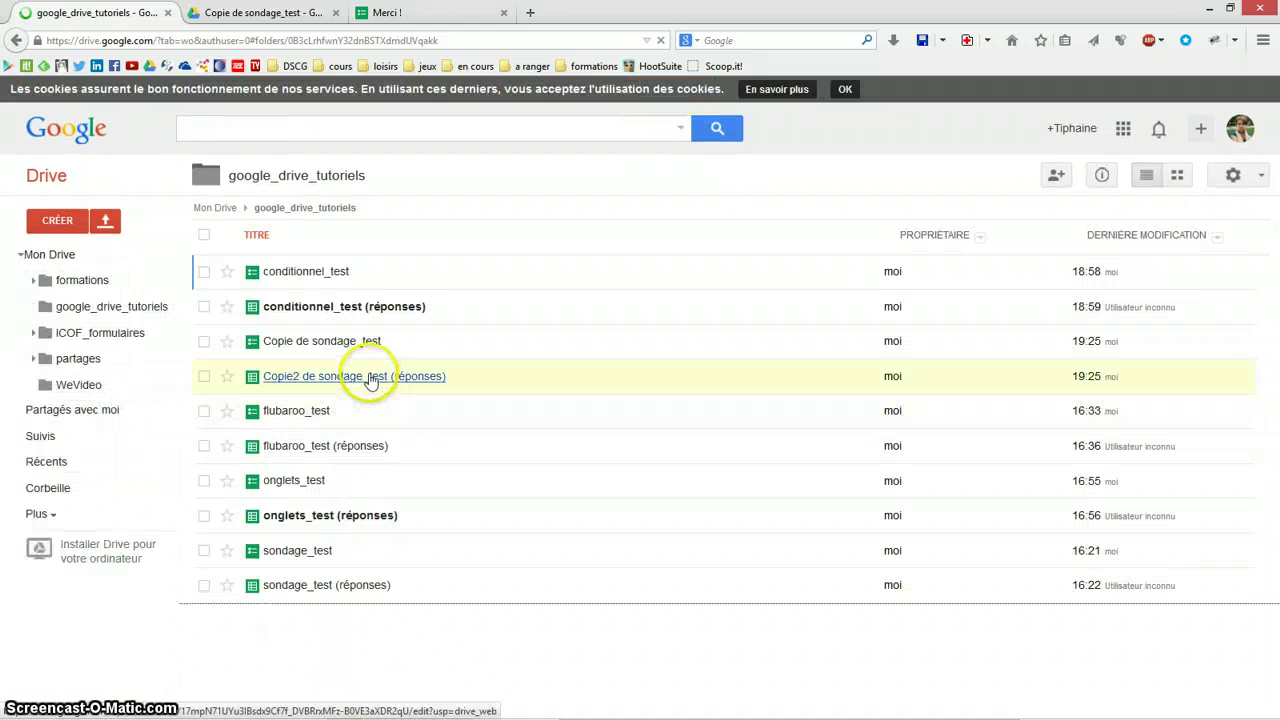
left_click(370, 378)
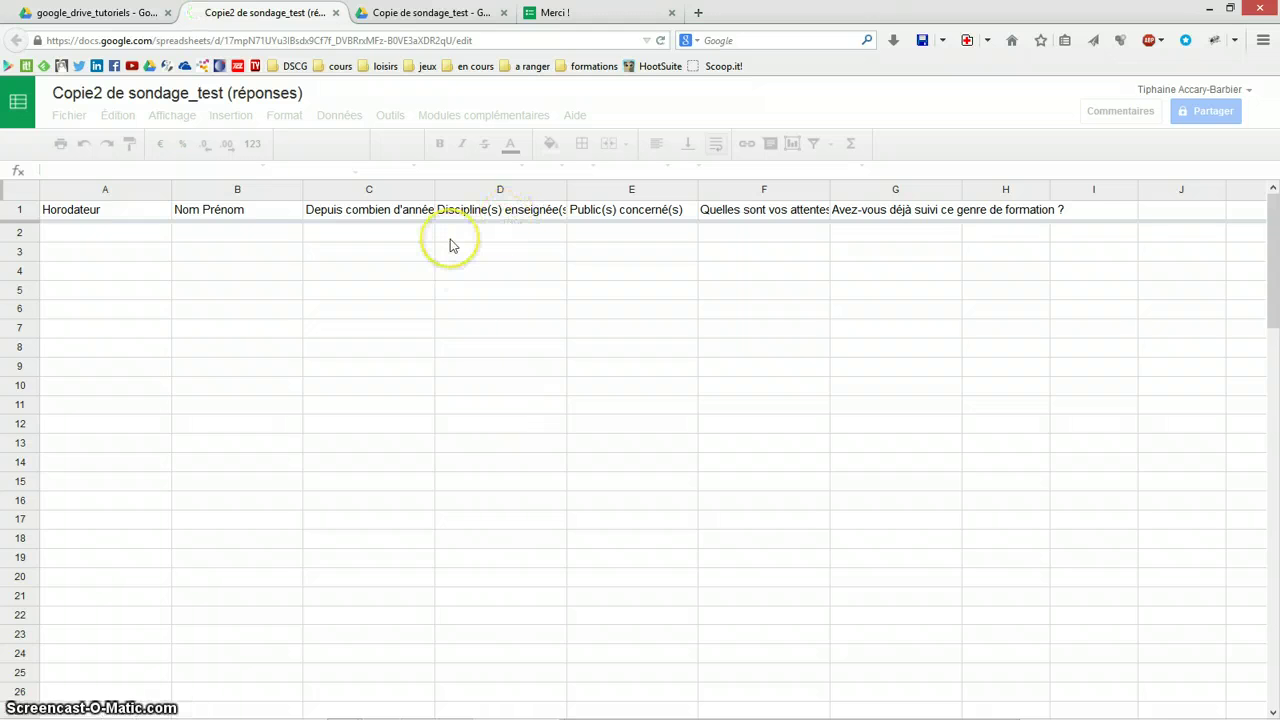
key("F5")
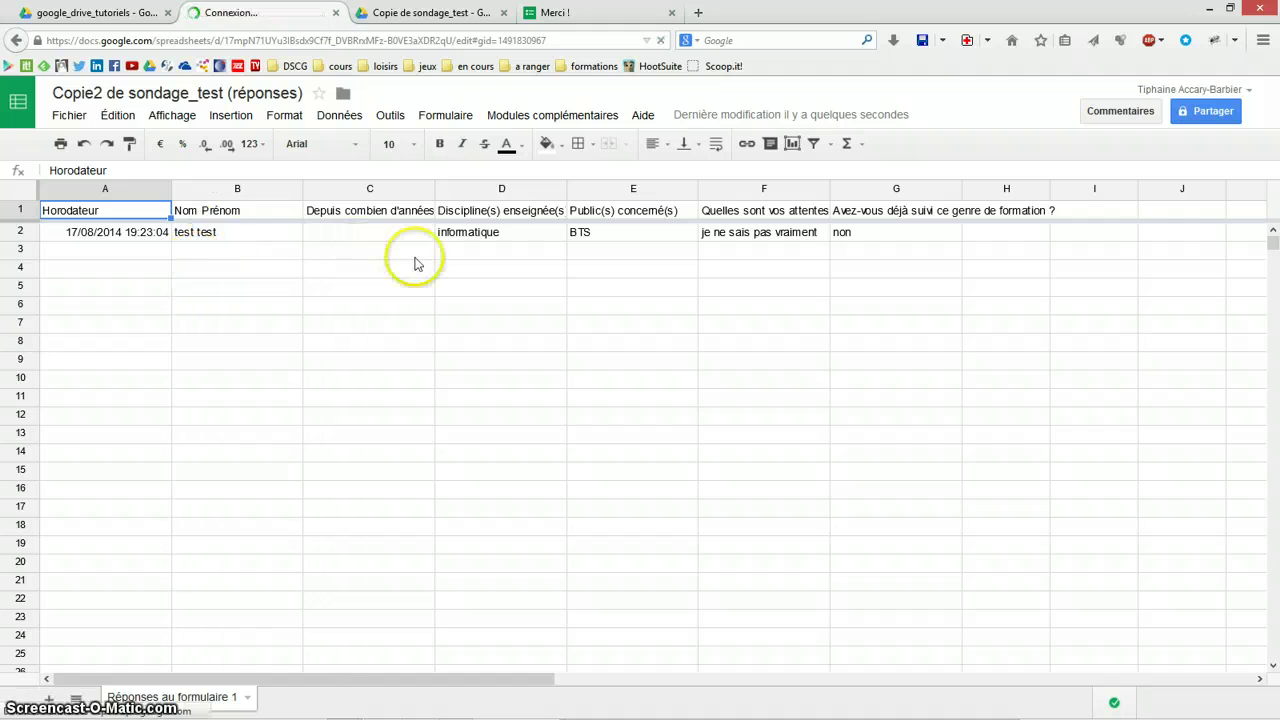
left_click(357, 234)
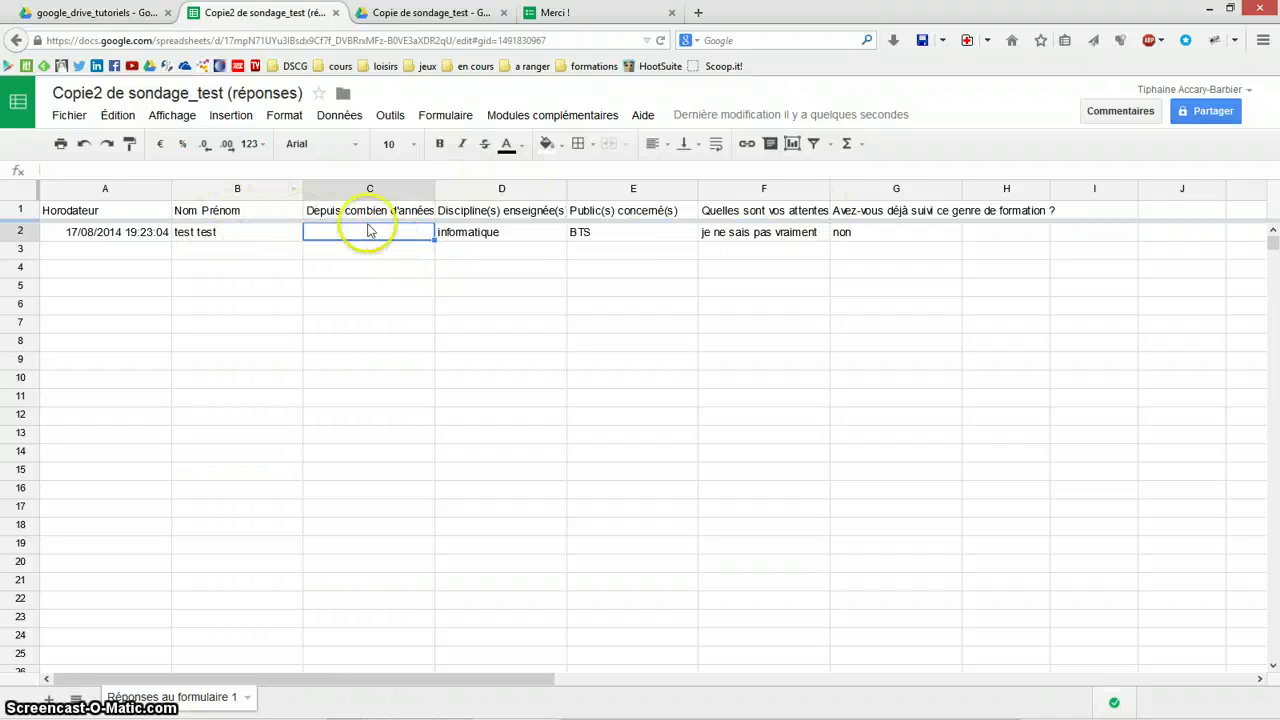
Review the question order in the Copie de sondage_test form and switch to the PowerPoint slide show's "Mise en œuvre – fiche mémo" slide.
left_click(441, 15)
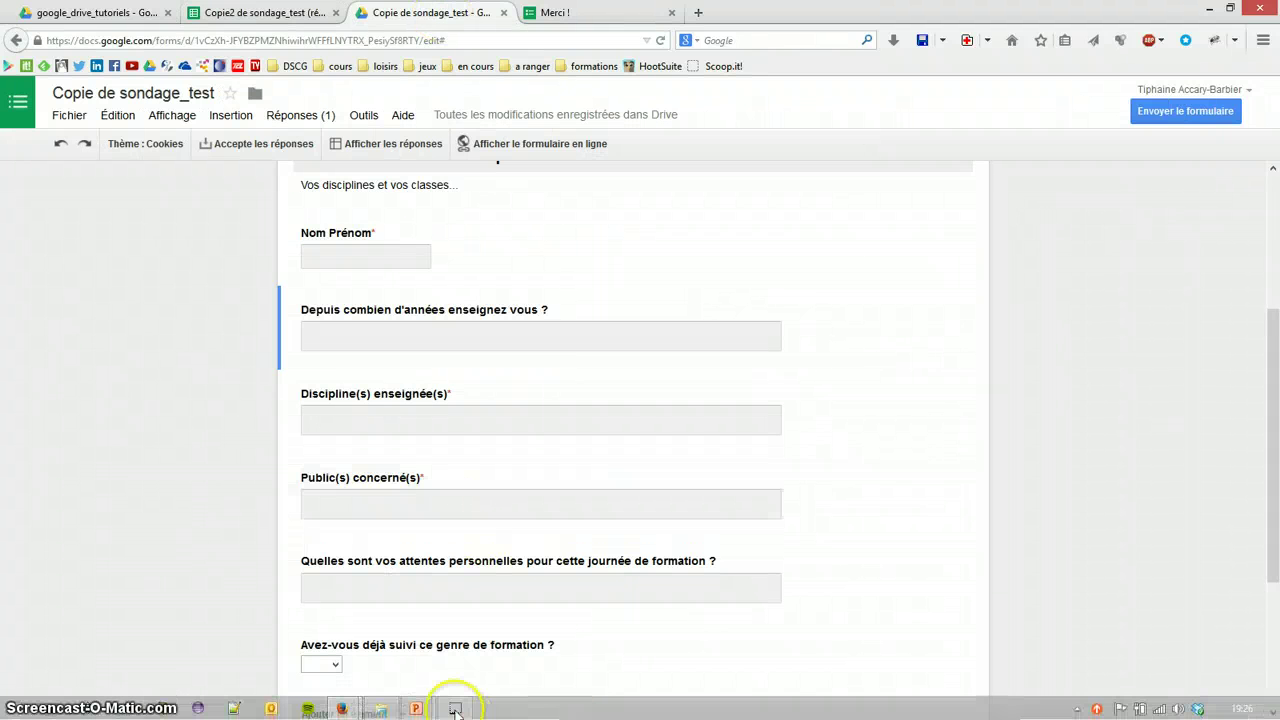
mouse_move(416, 708)
left_click(497, 650)
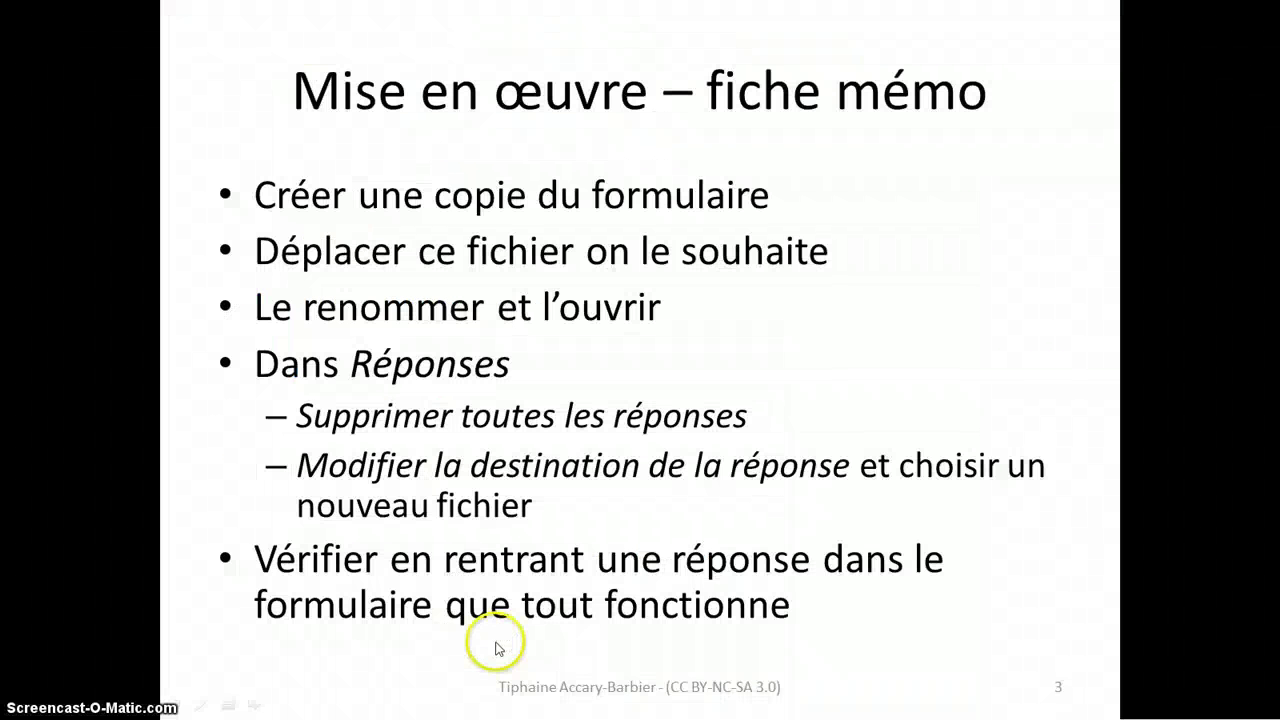